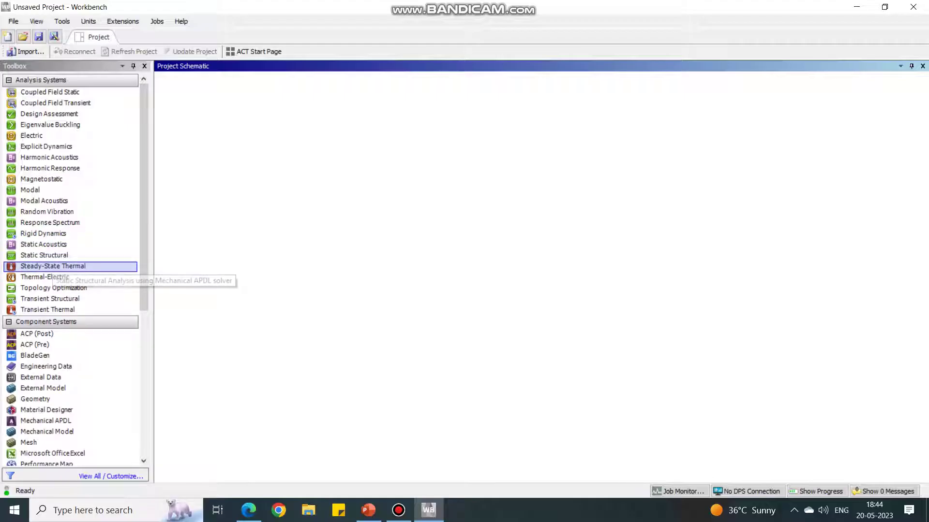
Add a Steady-State Thermal analysis system to the project and start a new DesignModeler geometry for it.
{"action": "left_click_drag", "start_coordinate": [53, 267], "coordinate": [226, 128]}
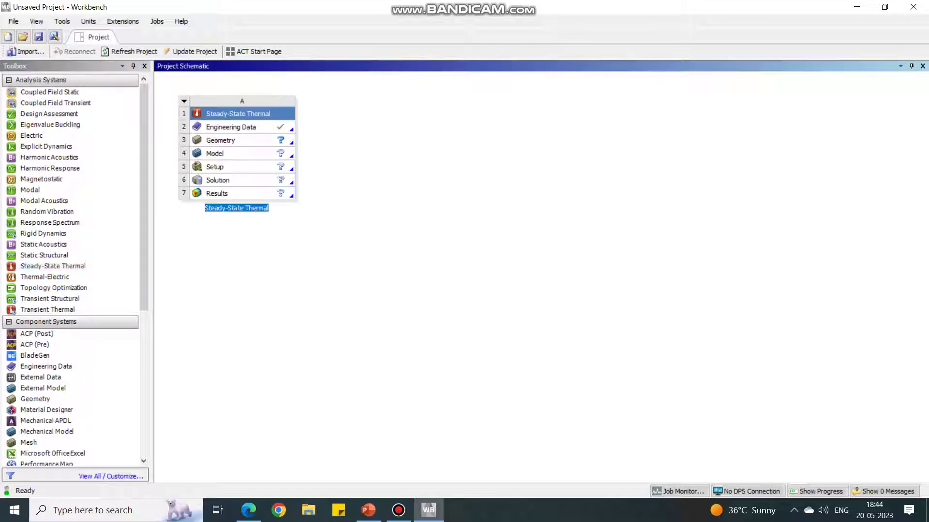
{"action": "left_click", "coordinate": [221, 140]}
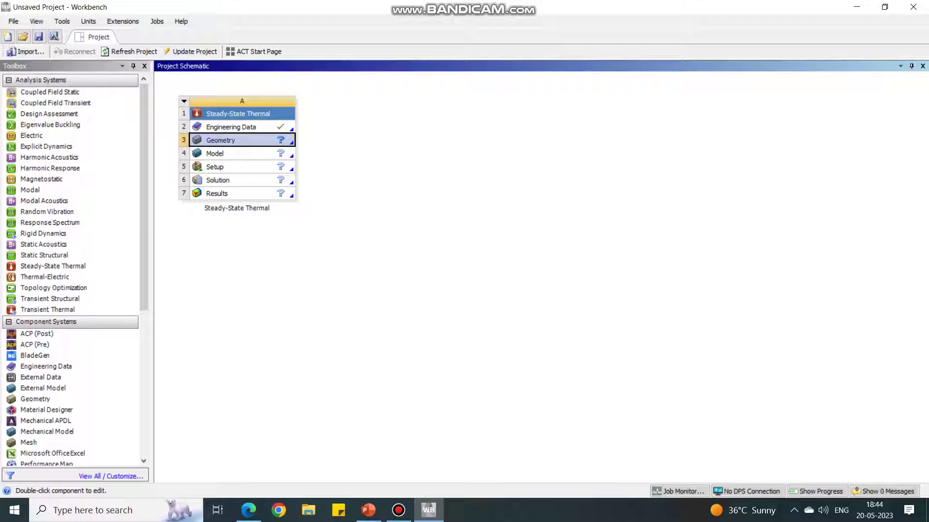
{"action": "right_click", "coordinate": [266, 140]}
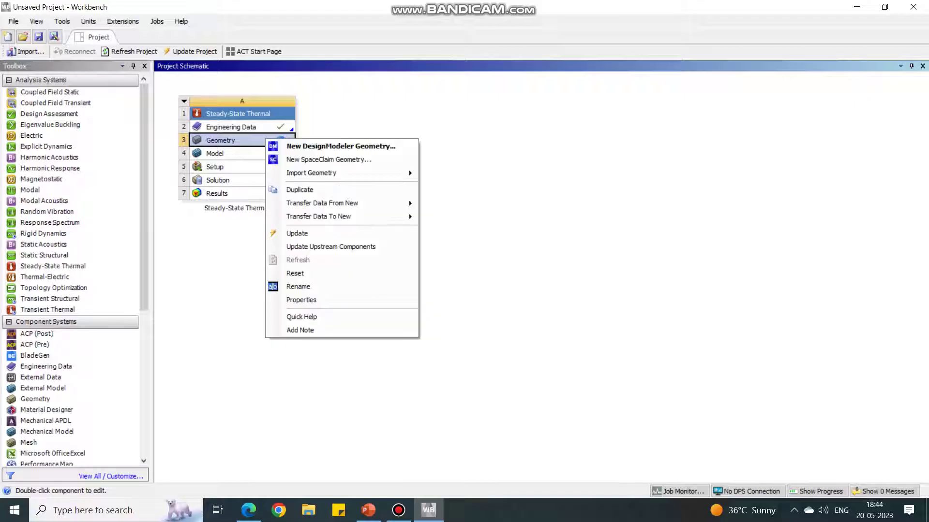
{"action": "left_click", "coordinate": [340, 146]}
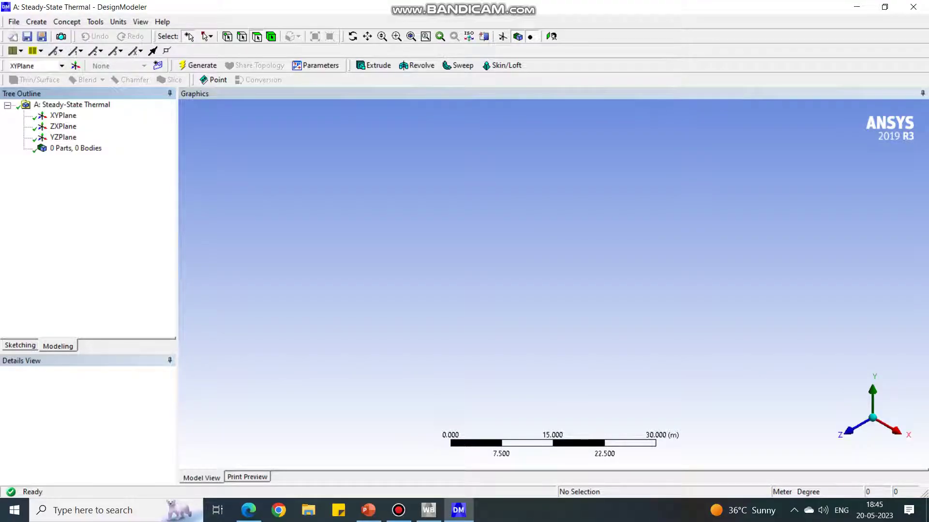
Check the step bar's given dimensions on the PowerPoint problem statement slide and return to DesignModeler.
{"action": "left_click", "coordinate": [368, 510]}
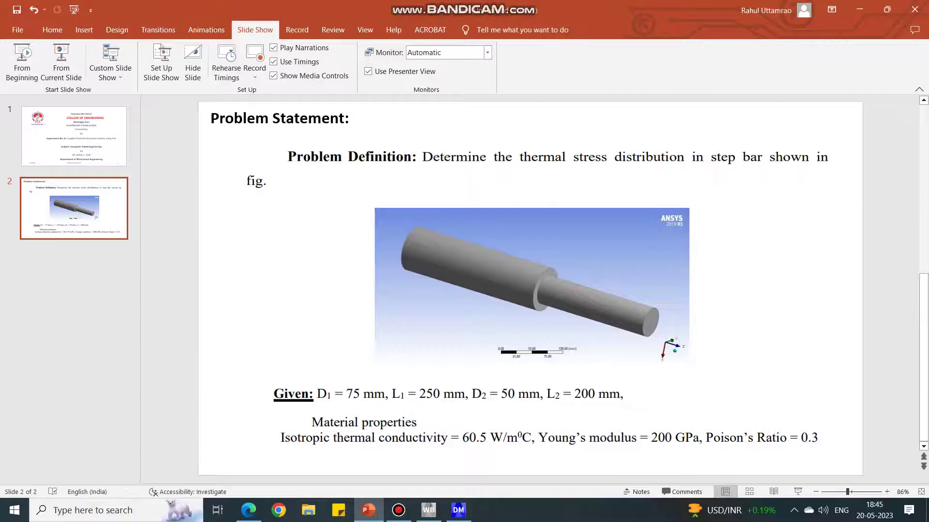
{"action": "left_click", "coordinate": [398, 510]}
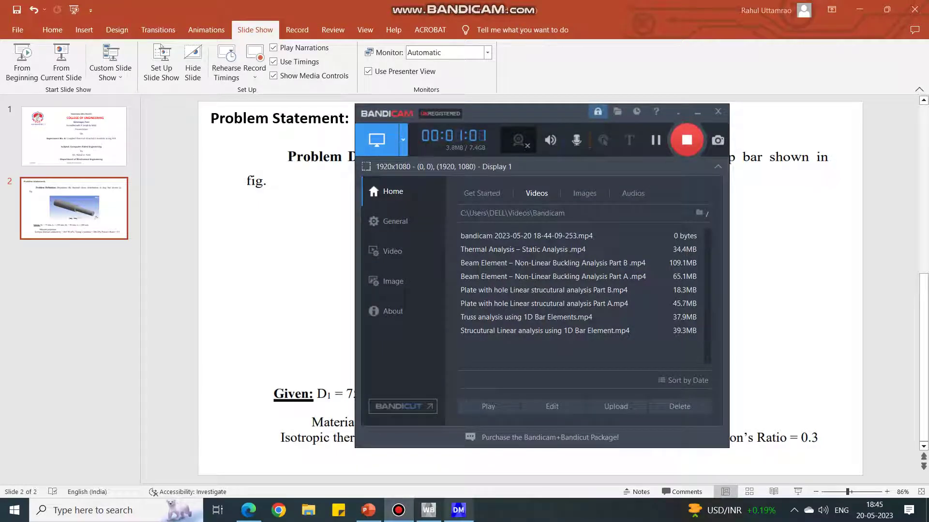
{"action": "left_click", "coordinate": [458, 510]}
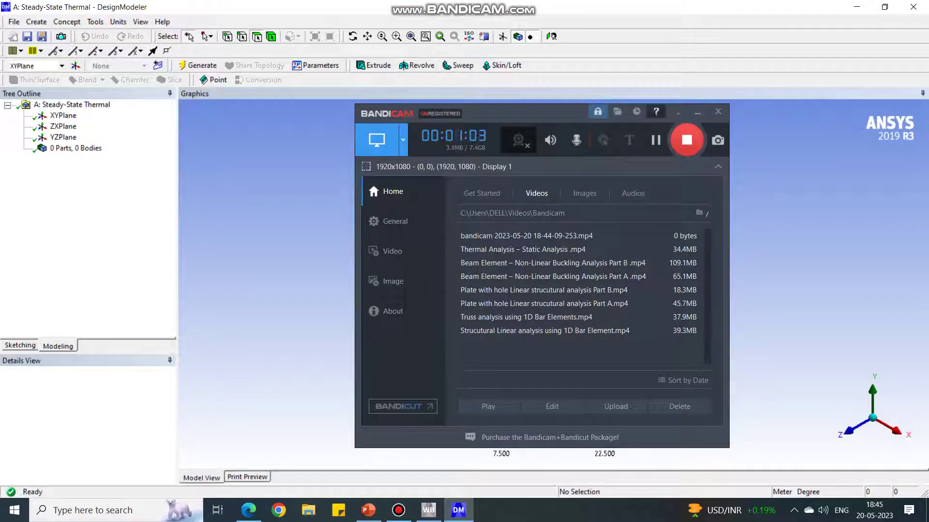
{"action": "left_click", "coordinate": [696, 112]}
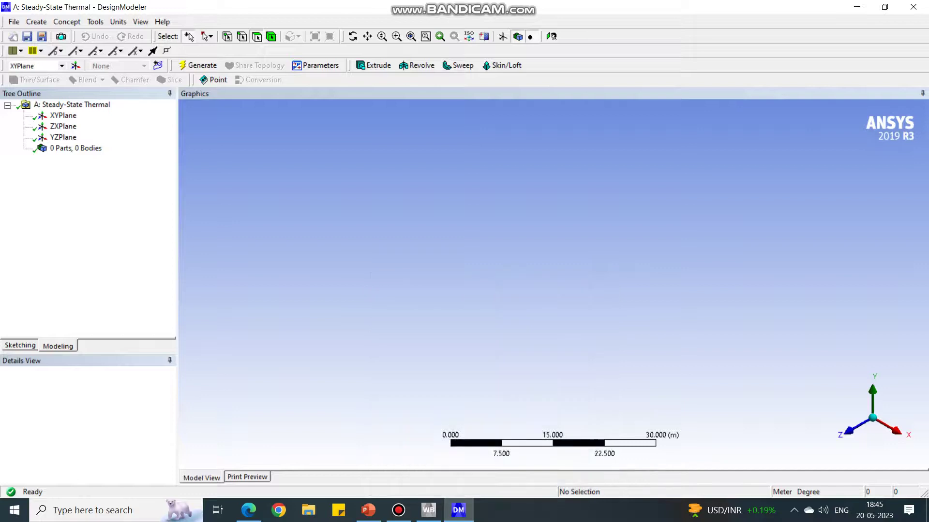
Set the model's length unit to Millimeter and select the XY plane, viewed face-on, for sketching.
{"action": "left_click", "coordinate": [118, 22]}
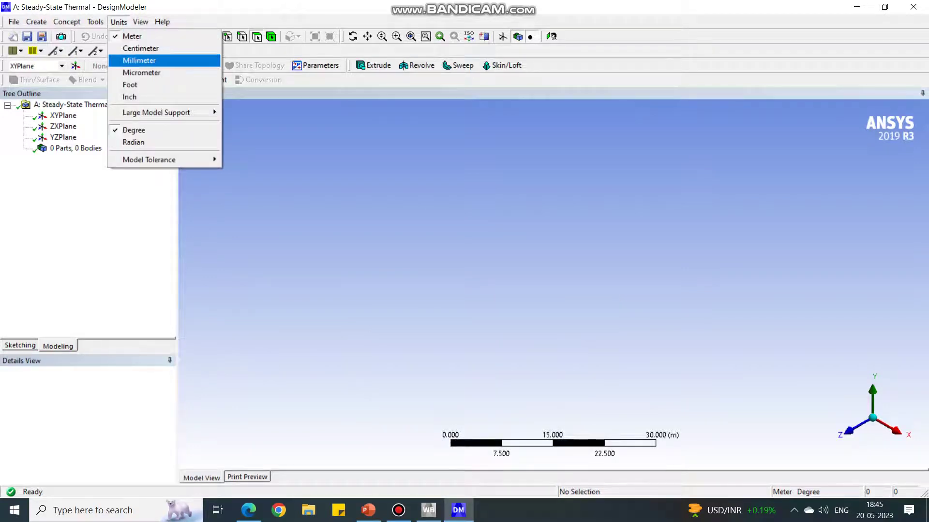
{"action": "key", "text": "Return"}
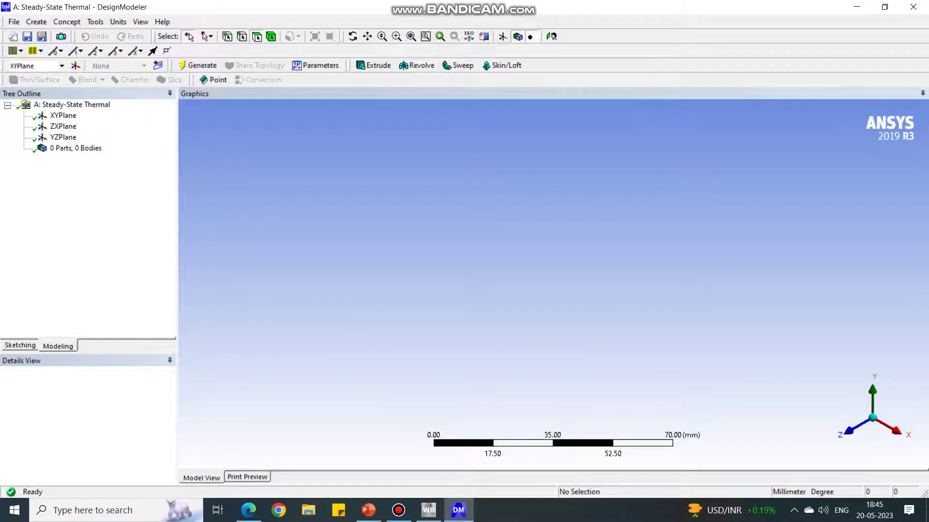
{"action": "left_click", "coordinate": [63, 116]}
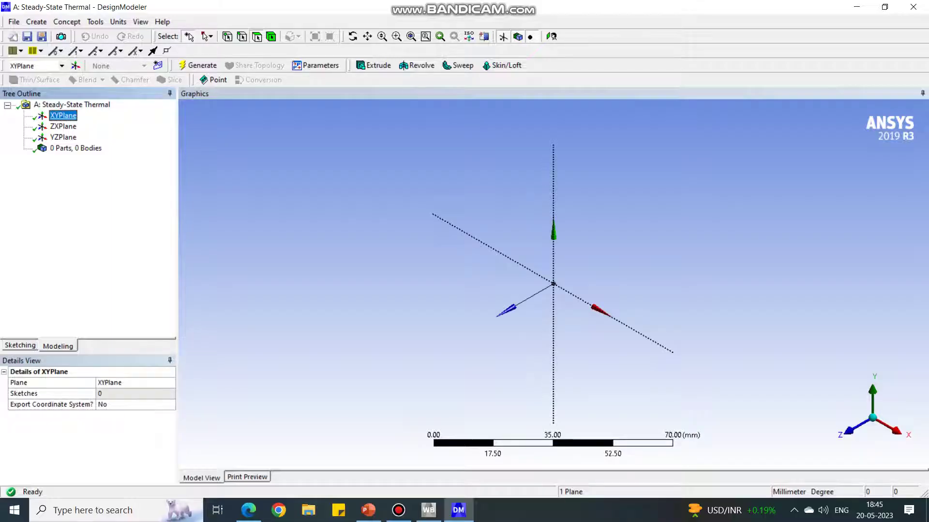
{"action": "right_click", "coordinate": [59, 117]}
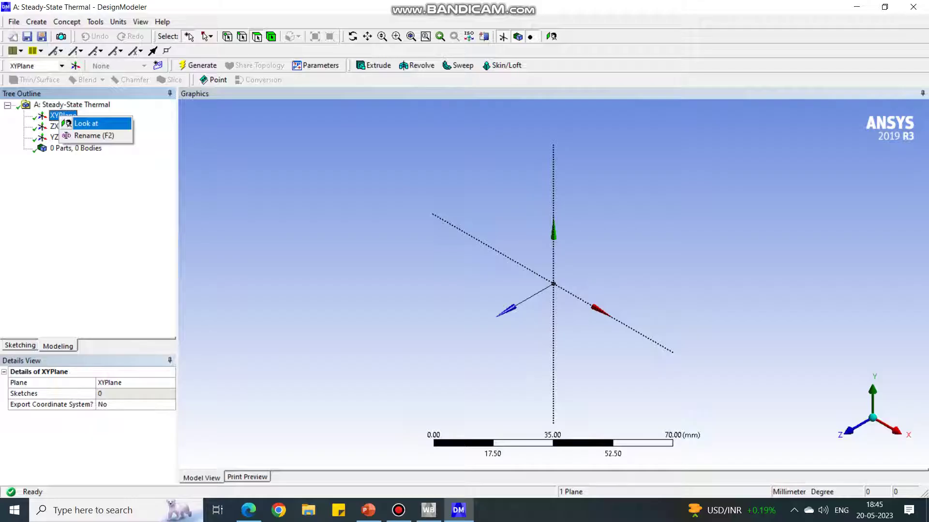
{"action": "left_click", "coordinate": [67, 124]}
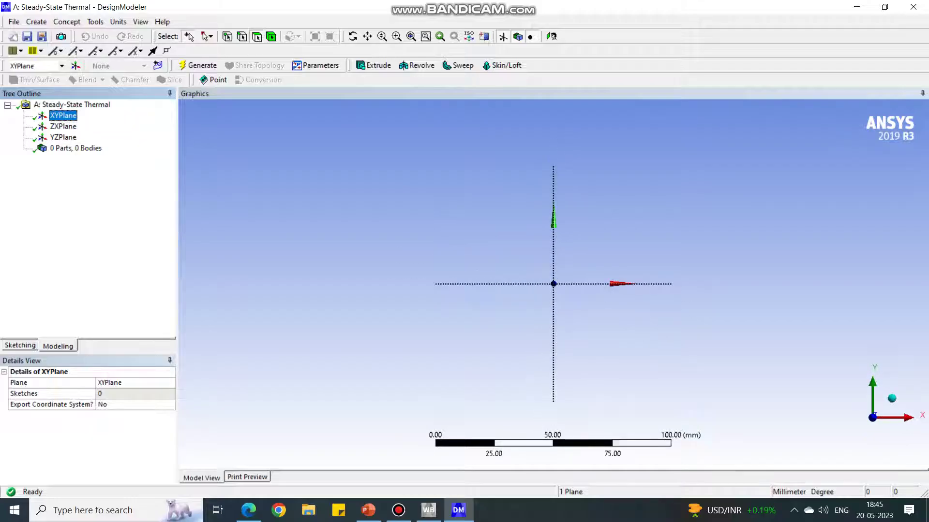
Sketch a circle about 91 mm in diameter on the XY plane, centred on the origin.
{"action": "left_click", "coordinate": [20, 346]}
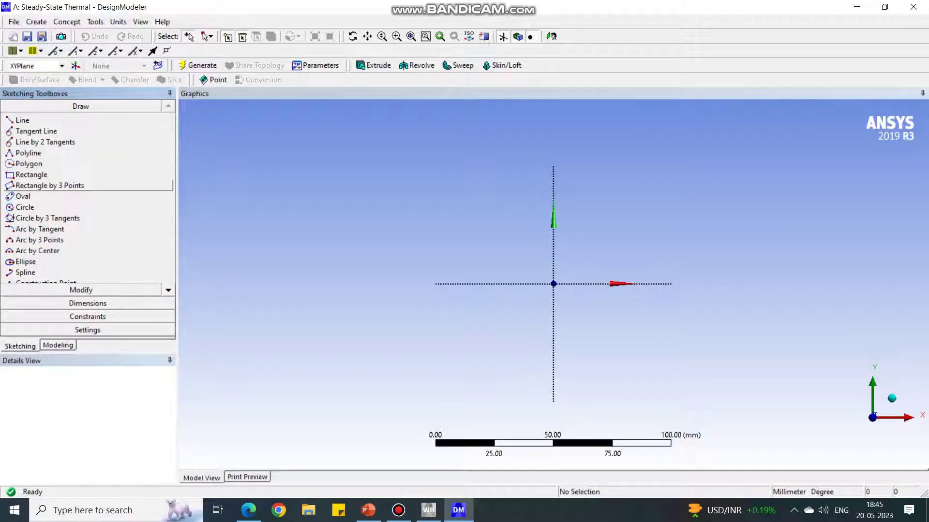
{"action": "left_click", "coordinate": [25, 207]}
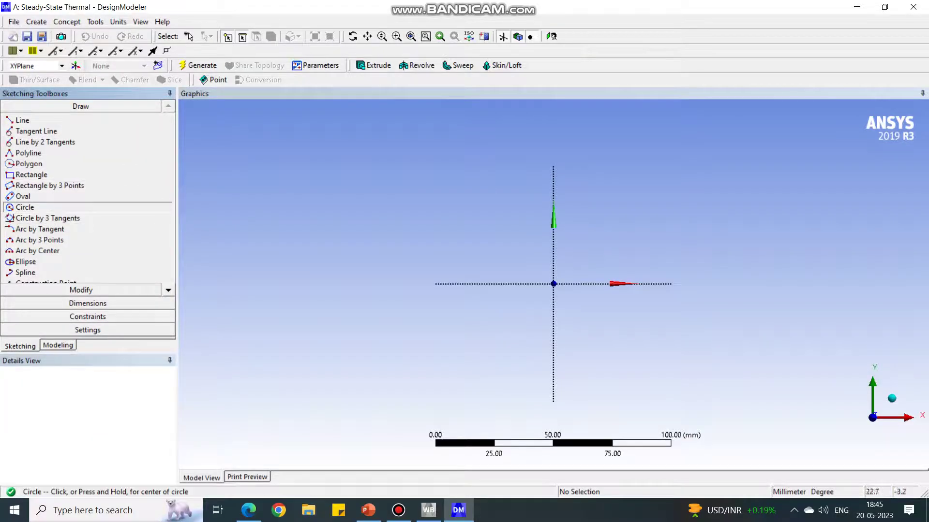
{"action": "left_click", "coordinate": [553, 283]}
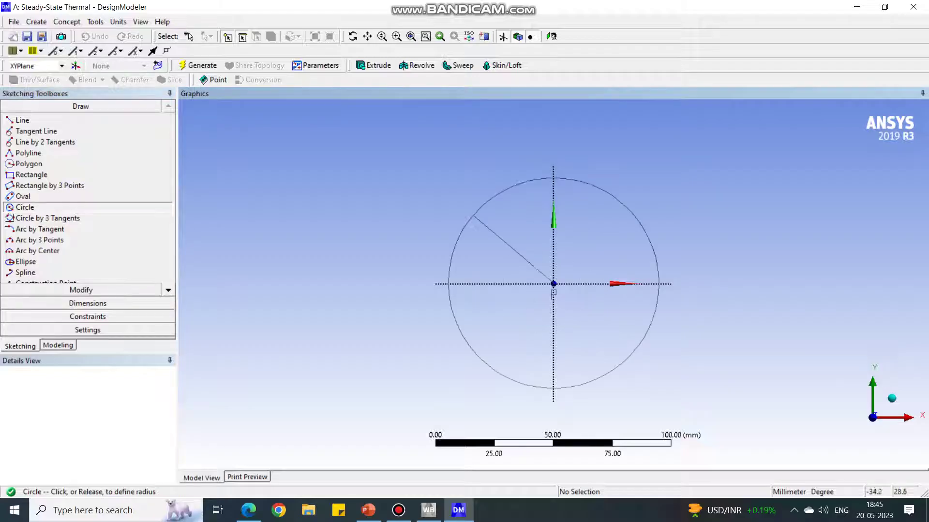
{"action": "left_click", "coordinate": [459, 226]}
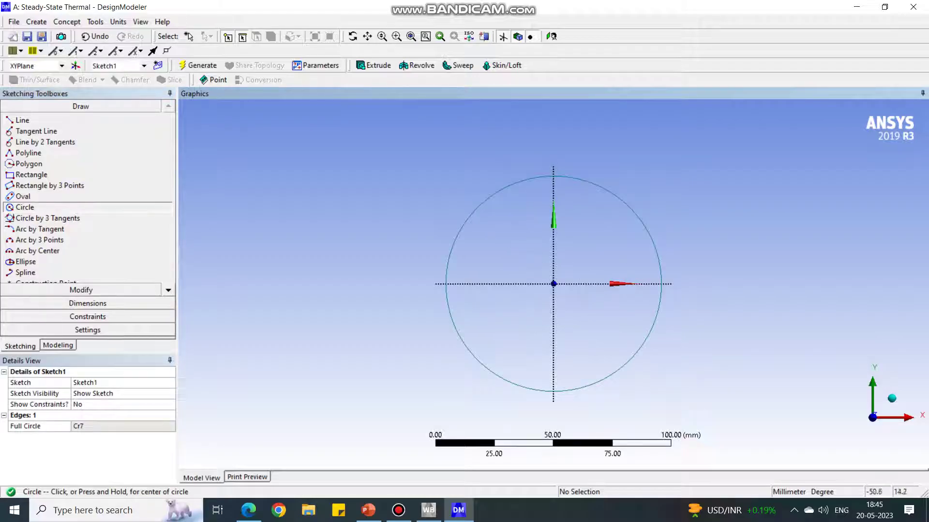
Look up D1 on the problem statement slide, dimension the circle's diameter and set it to 75 mm.
{"action": "left_click", "coordinate": [368, 510]}
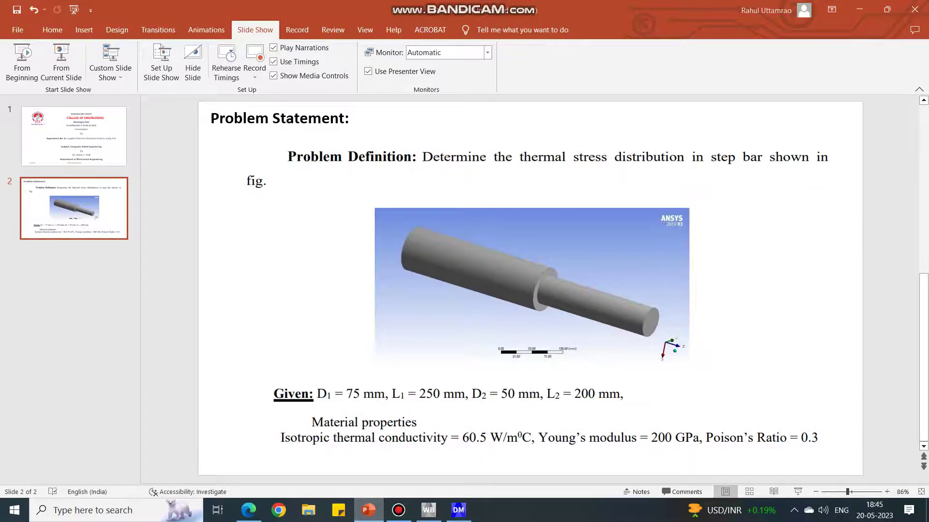
{"action": "key", "text": "alt+Tab"}
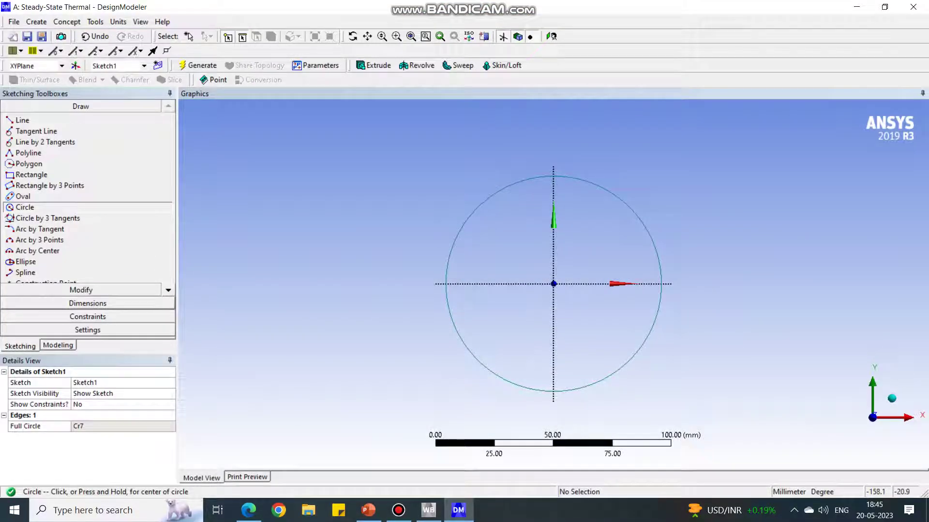
{"action": "left_click", "coordinate": [87, 303]}
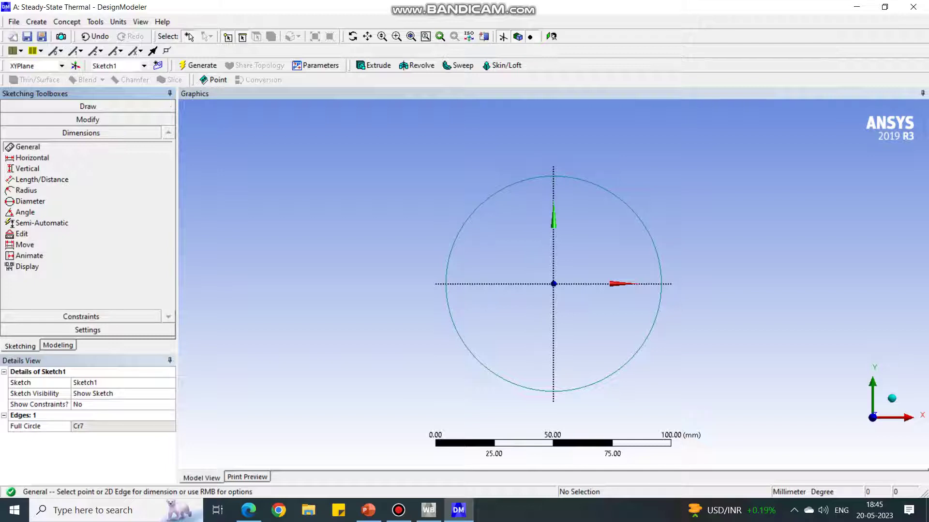
{"action": "left_click", "coordinate": [478, 363]}
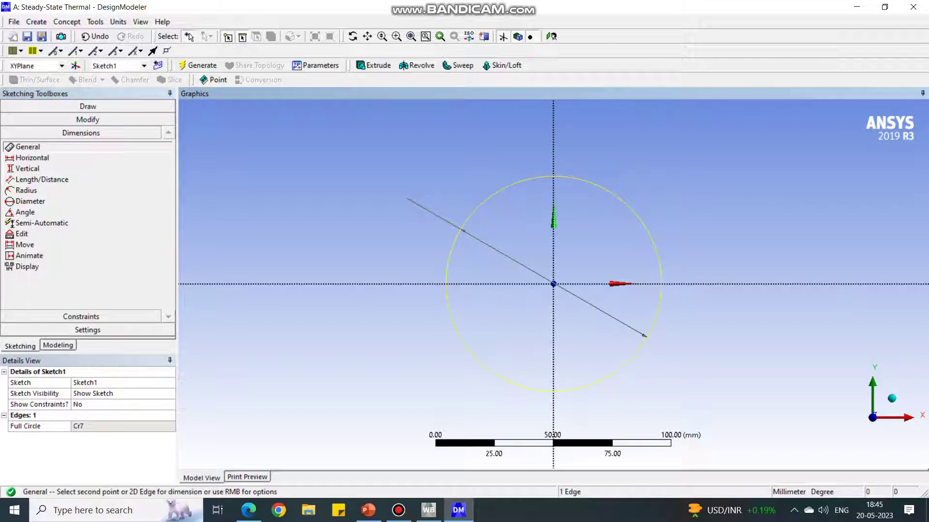
{"action": "left_click", "coordinate": [408, 199]}
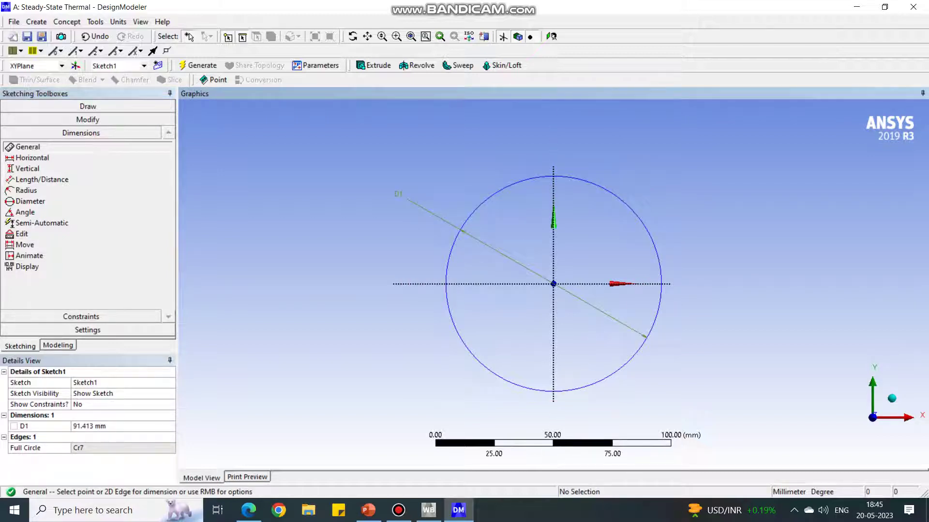
{"action": "left_click", "coordinate": [100, 426]}
{"action": "type", "text": "75"}
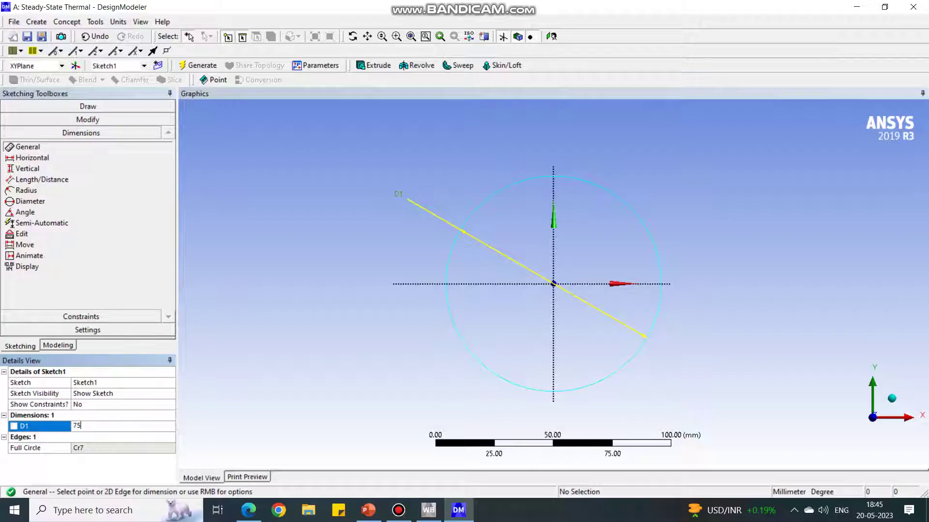
{"action": "key", "text": "Return"}
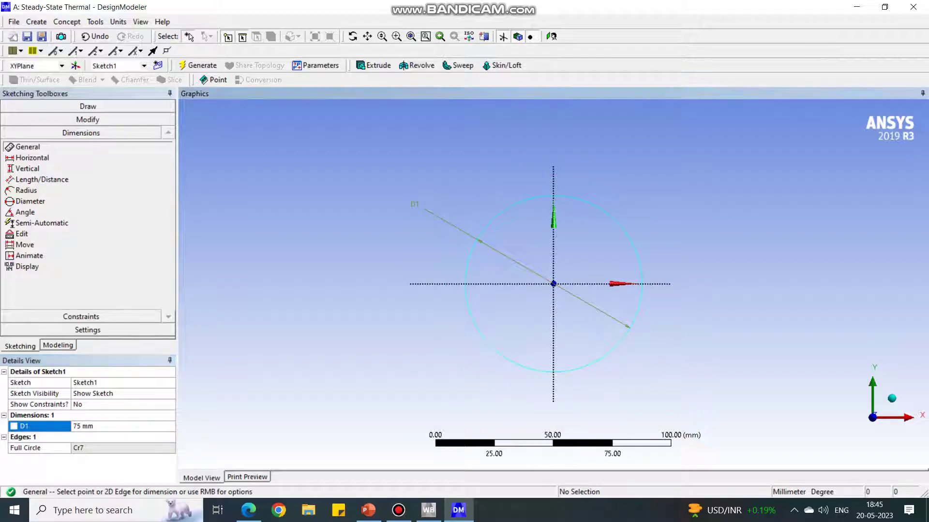
Start an Extrude feature and apply the circle's sketch on the XY plane as its geometry.
{"action": "left_click", "coordinate": [58, 345]}
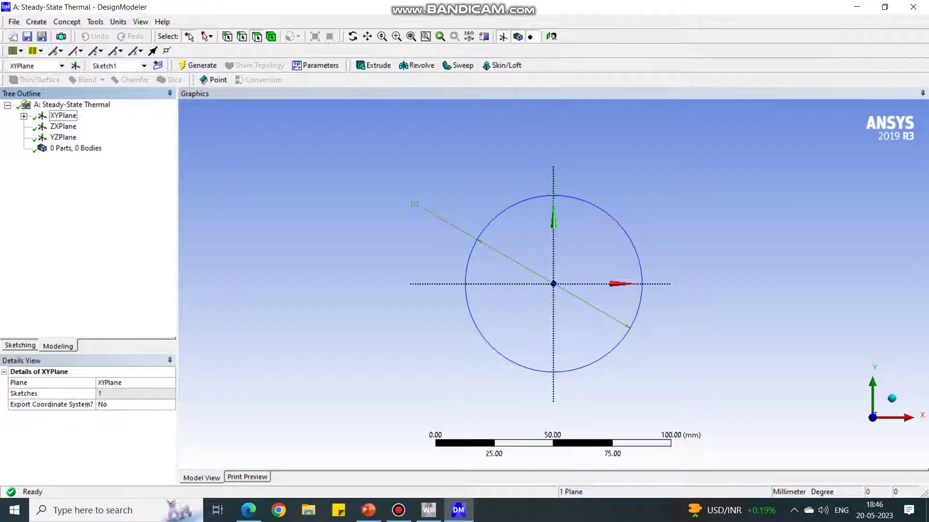
{"action": "left_click", "coordinate": [36, 22]}
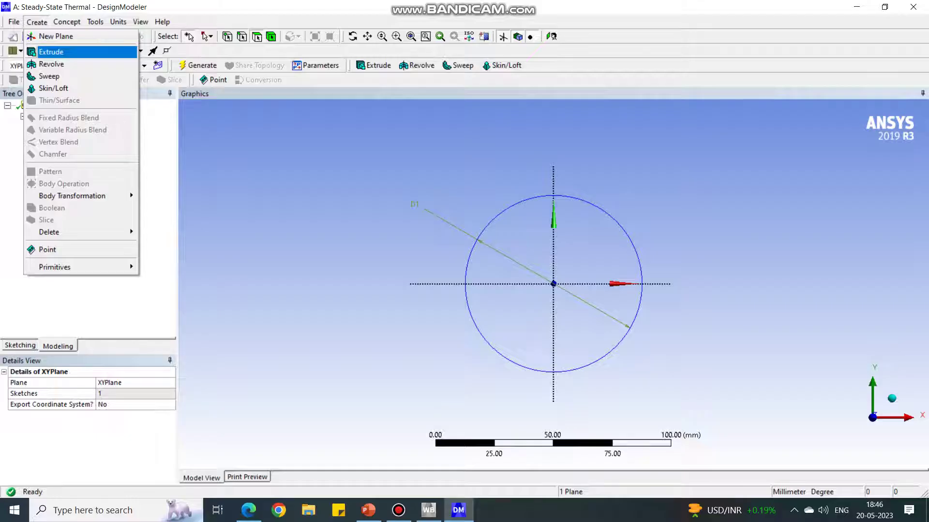
{"action": "left_click", "coordinate": [51, 52]}
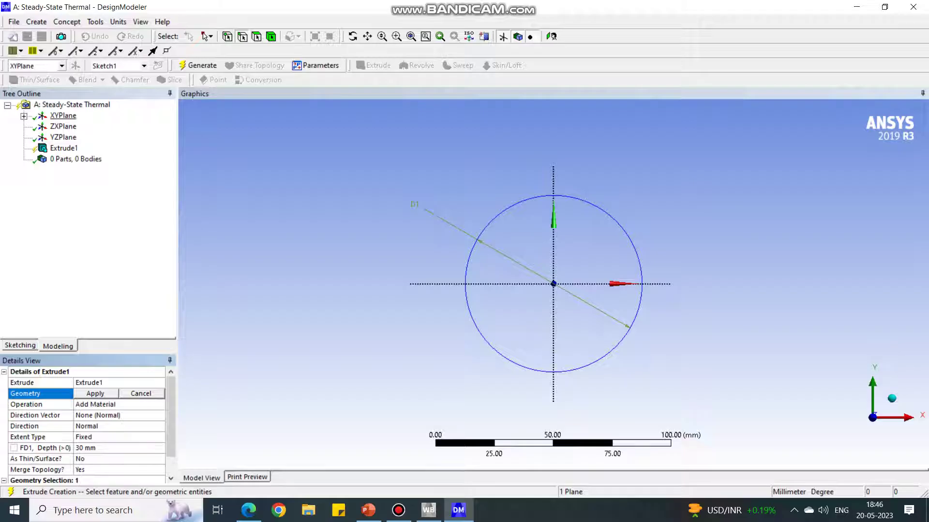
{"action": "left_click", "coordinate": [23, 116]}
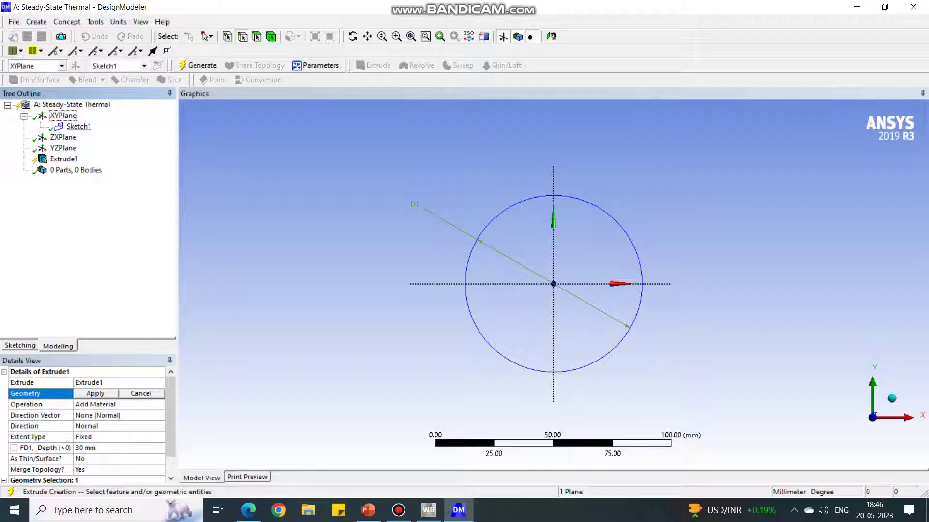
{"action": "left_click", "coordinate": [78, 127]}
{"action": "left_click", "coordinate": [95, 393]}
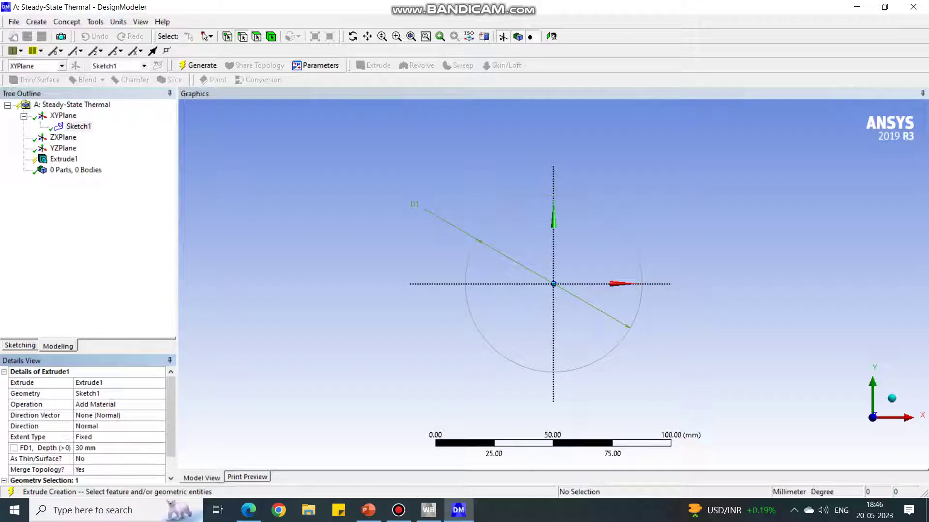
Look up L1 on the problem statement slide and set the extrusion depth to 250 mm.
{"action": "left_click", "coordinate": [368, 510]}
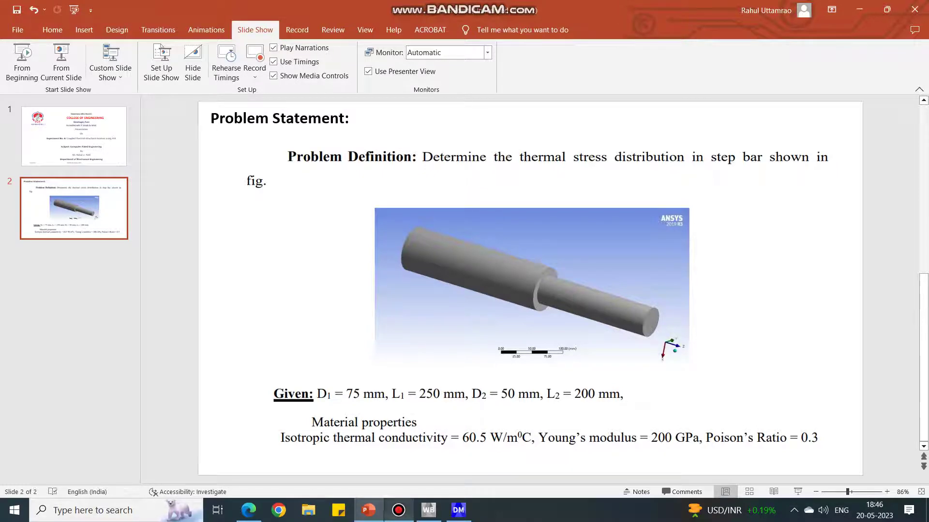
{"action": "left_click", "coordinate": [398, 510]}
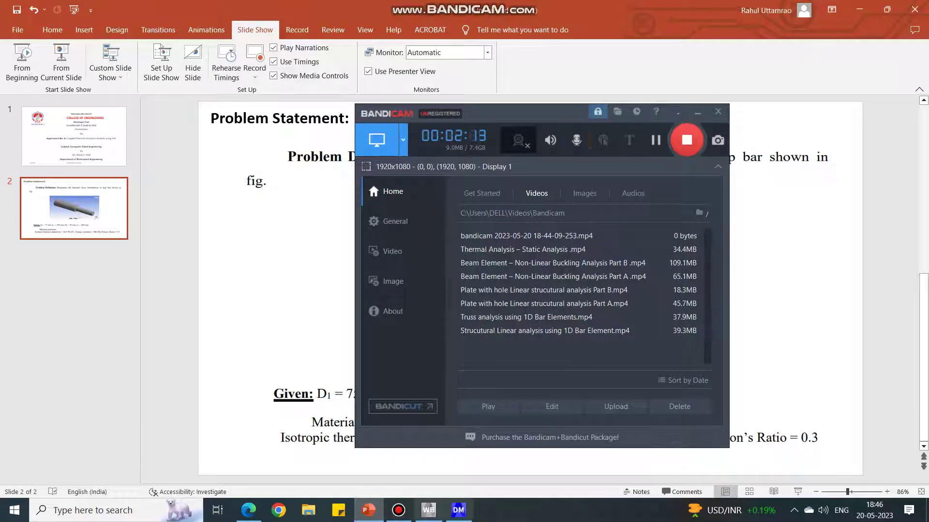
{"action": "left_click", "coordinate": [458, 510]}
{"action": "left_click", "coordinate": [97, 448]}
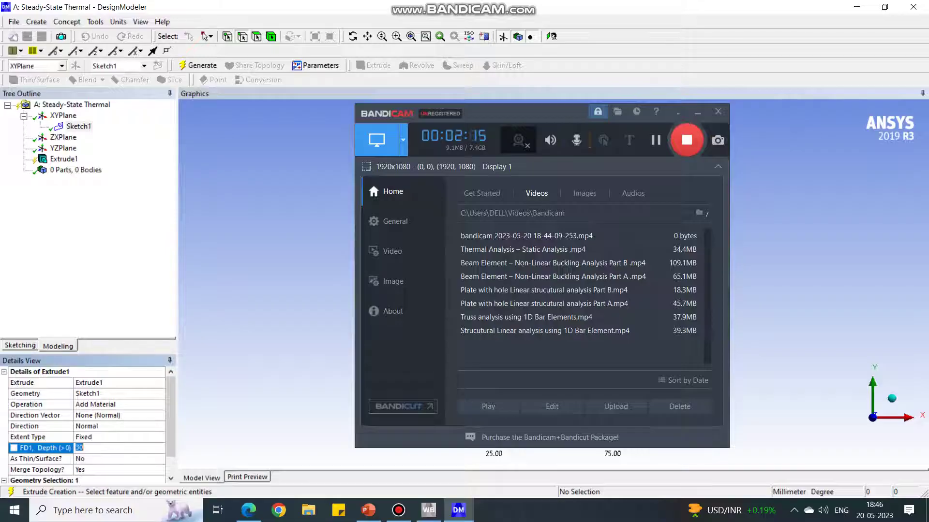
{"action": "type", "text": "250"}
{"action": "key", "text": "Return"}
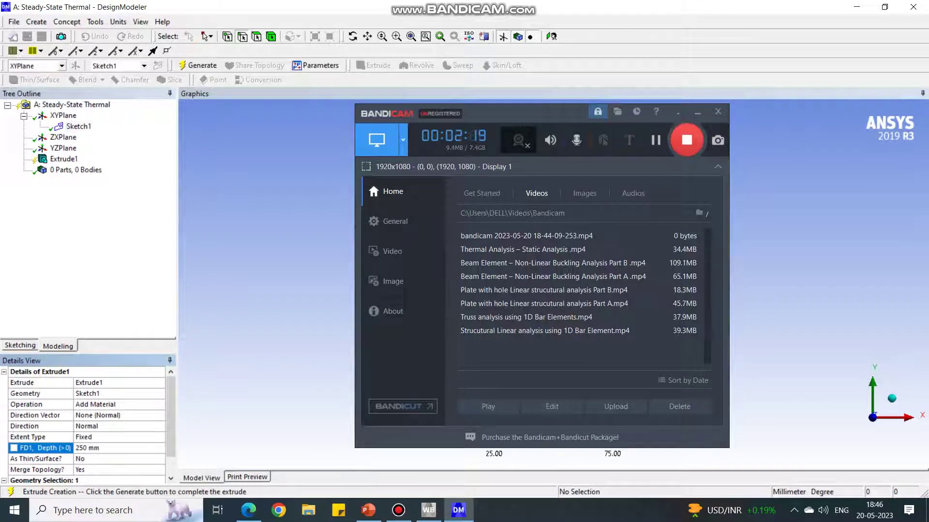
{"action": "left_click", "coordinate": [697, 112]}
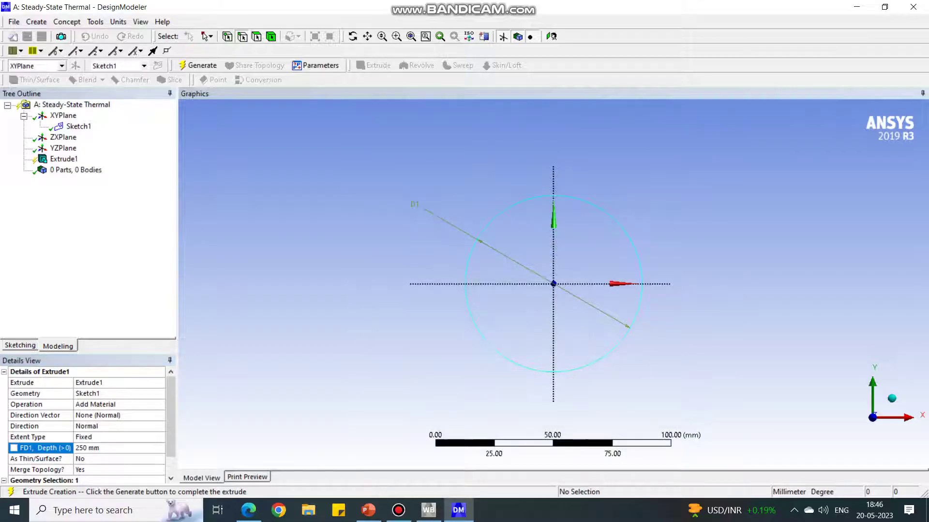
Generate the pending extrusion of the 75 mm circle to build the first cylinder of the bar.
{"action": "left_click", "coordinate": [64, 159]}
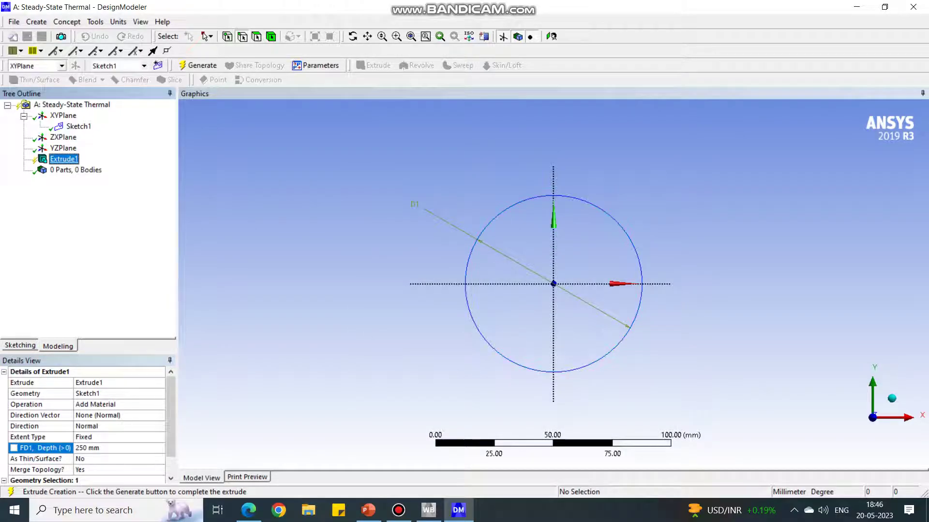
{"action": "right_click", "coordinate": [66, 160]}
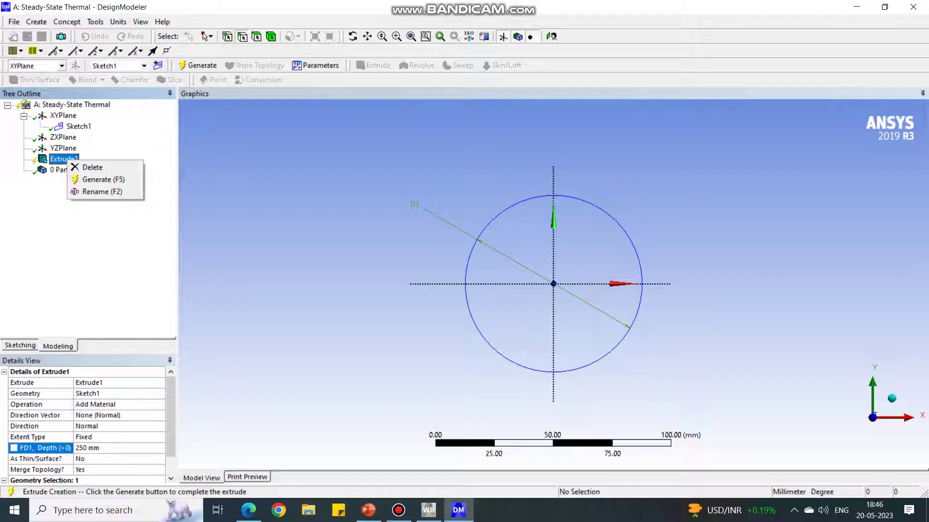
{"action": "left_click", "coordinate": [103, 179]}
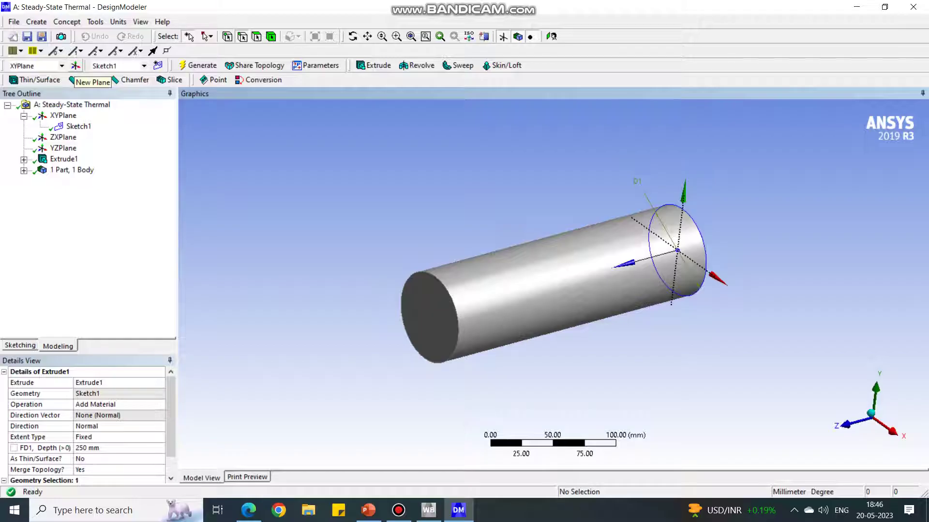
Start a new plane based on the XY plane and set its first transform to Offset Z.
{"action": "left_click", "coordinate": [75, 66]}
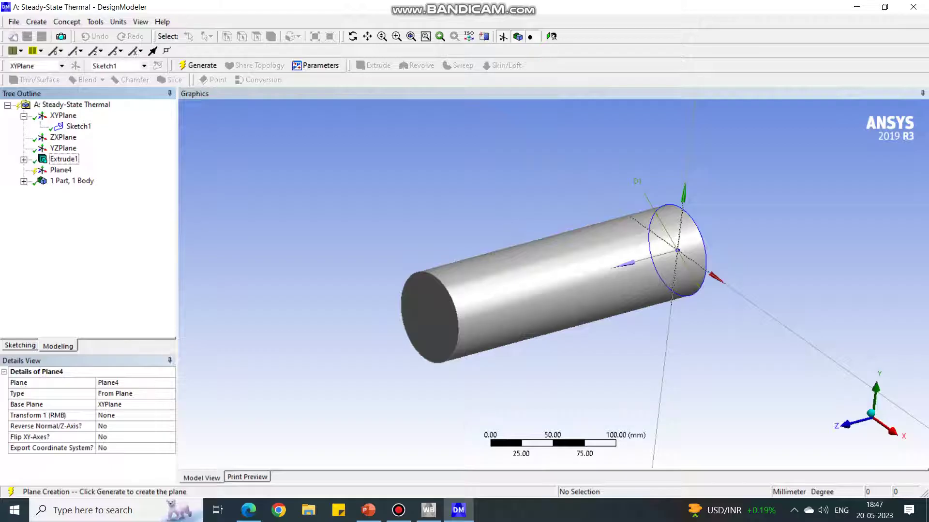
{"action": "left_click", "coordinate": [126, 415]}
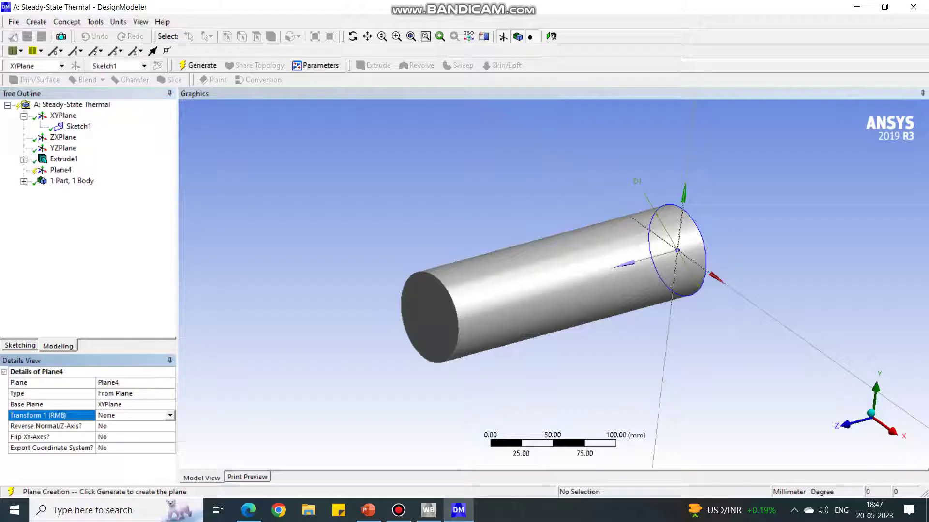
{"action": "left_click", "coordinate": [170, 415]}
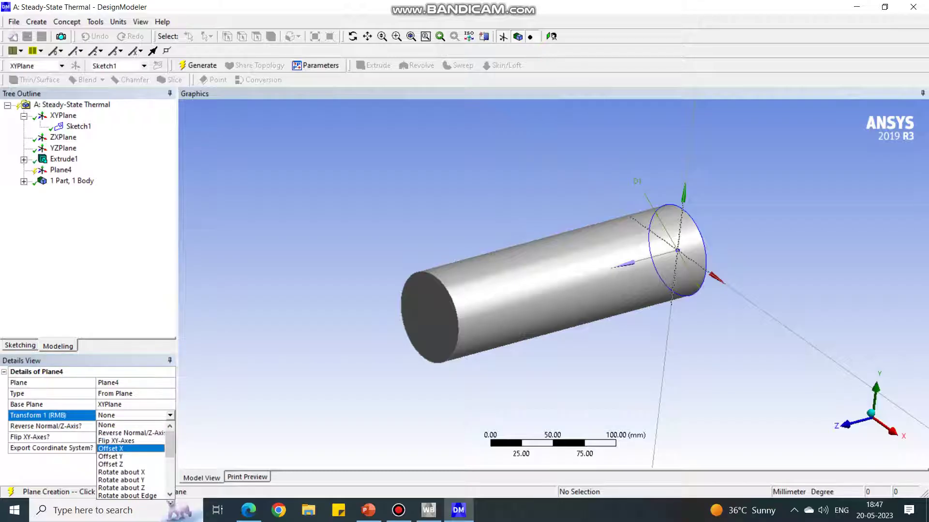
{"action": "key", "text": "Down"}
{"action": "key", "text": "Down"}
{"action": "key", "text": "Return"}
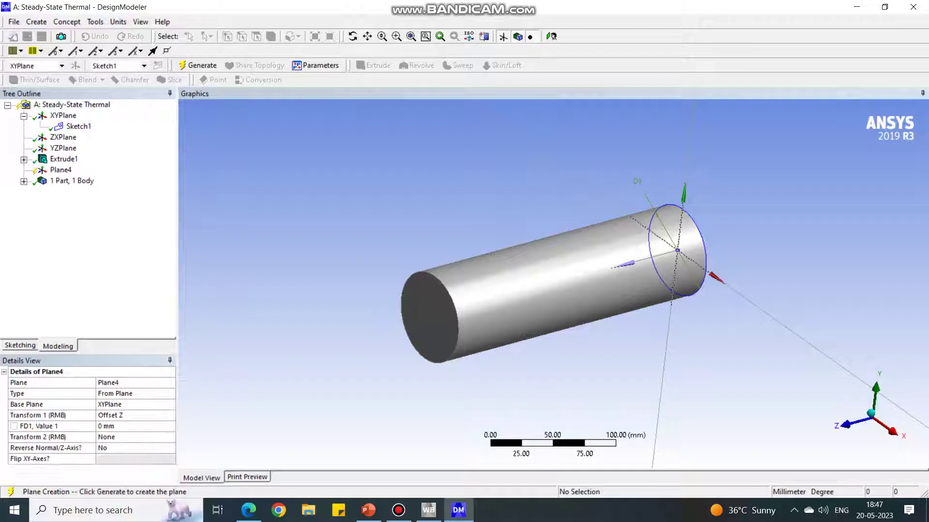
Set the new plane's Z offset to 250 mm and generate the plane at the cylinder's far end.
{"action": "left_click", "coordinate": [135, 426]}
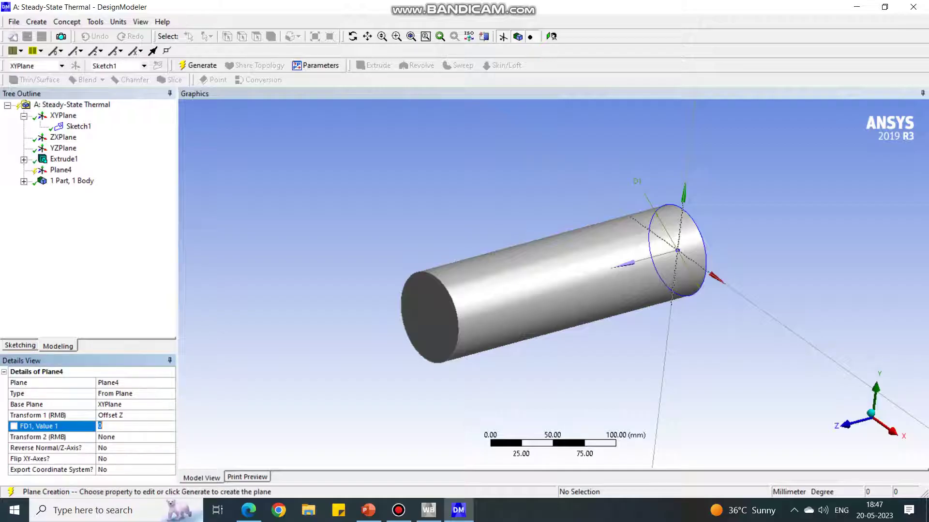
{"action": "type", "text": "250"}
{"action": "key", "text": "Return"}
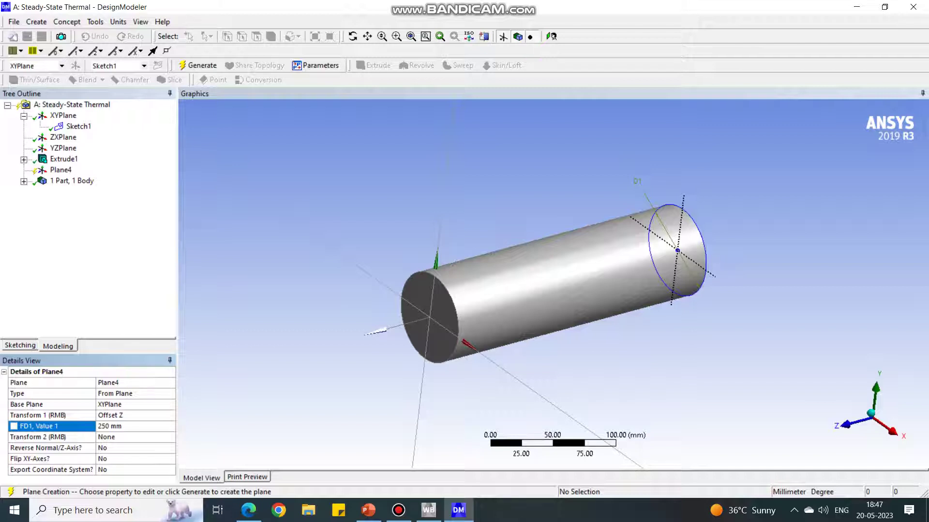
{"action": "left_click", "coordinate": [60, 170]}
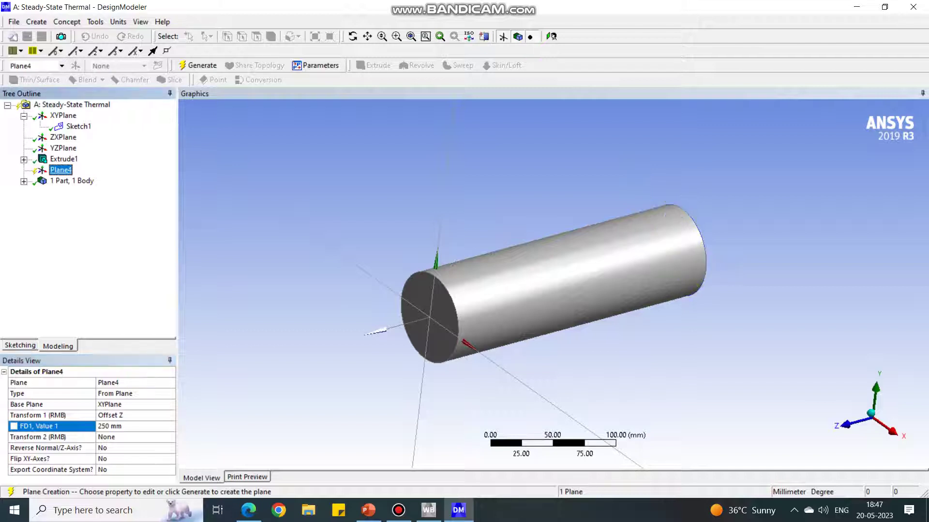
{"action": "right_click", "coordinate": [64, 170]}
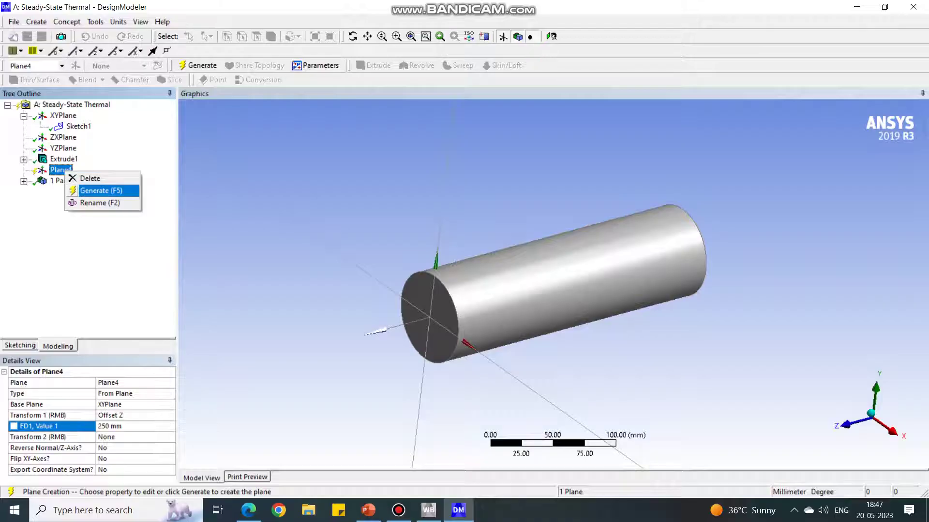
{"action": "left_click", "coordinate": [101, 190]}
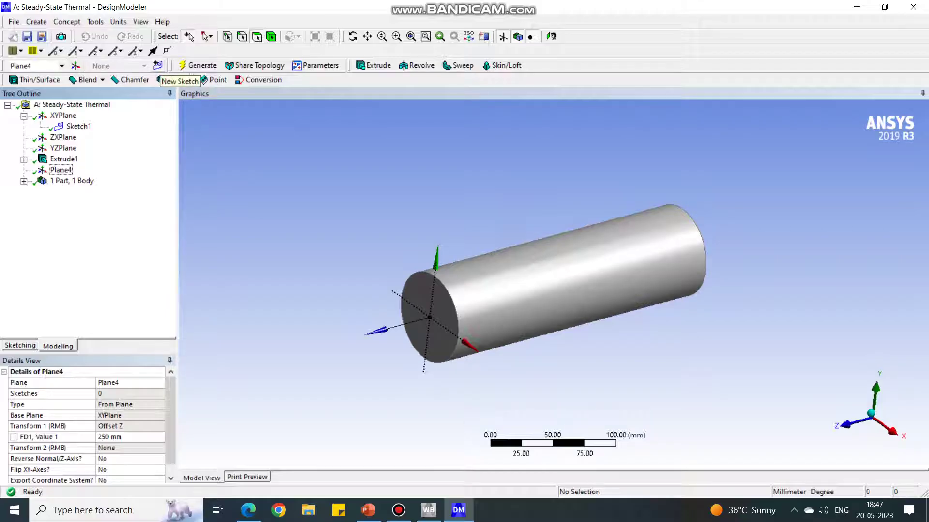
Create a new sketch on the offset plane at the cylinder's end and look at it face-on.
{"action": "left_click", "coordinate": [158, 65]}
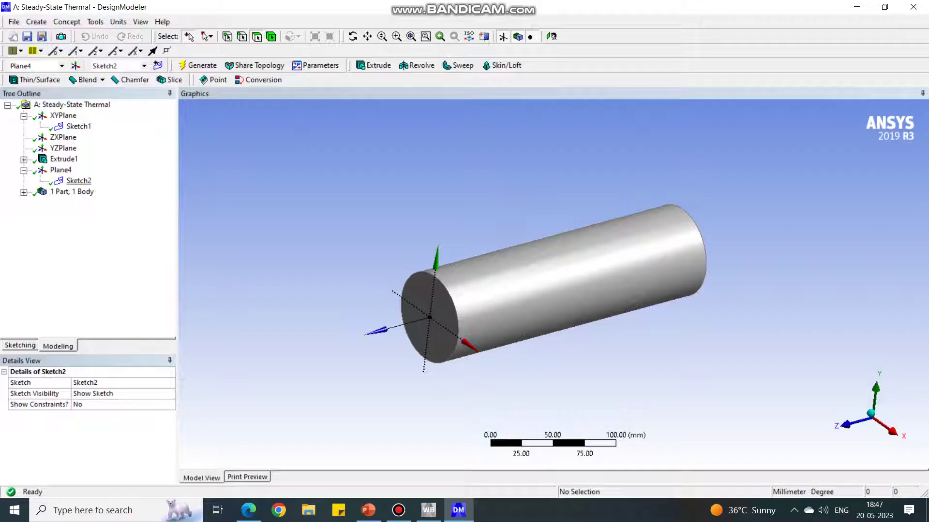
{"action": "left_click", "coordinate": [78, 180]}
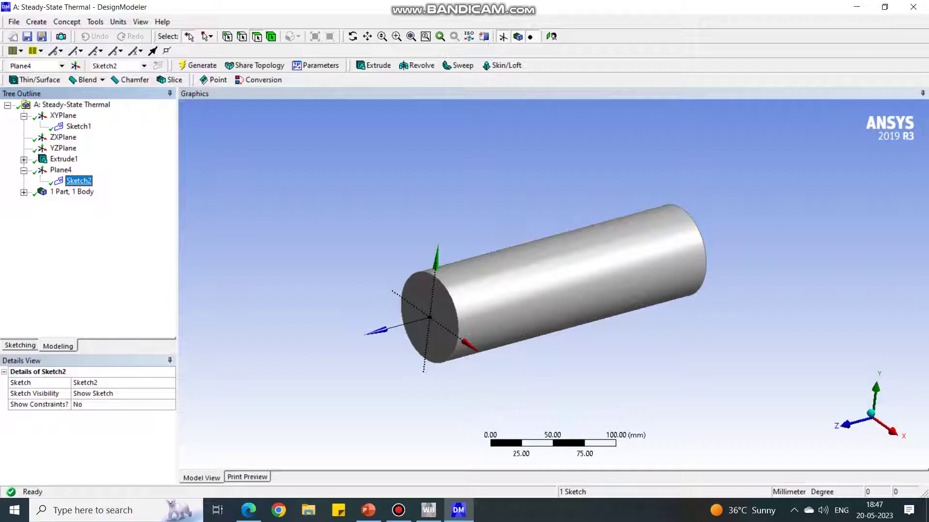
{"action": "right_click", "coordinate": [81, 180]}
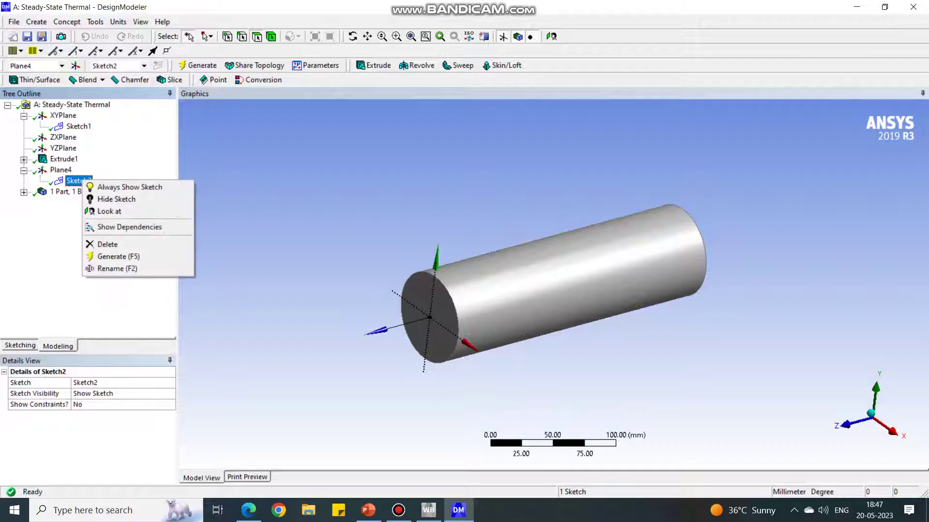
{"action": "left_click", "coordinate": [109, 212]}
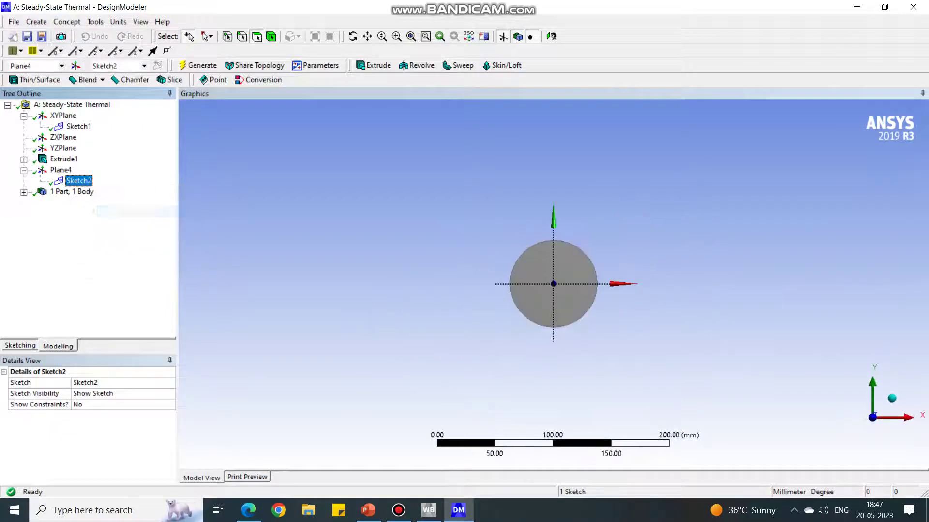
{"action": "scroll", "coordinate": [553, 284], "scroll_direction": "up", "scroll_amount": 3}
{"action": "scroll", "coordinate": [553, 284], "scroll_direction": "up", "scroll_amount": 2}
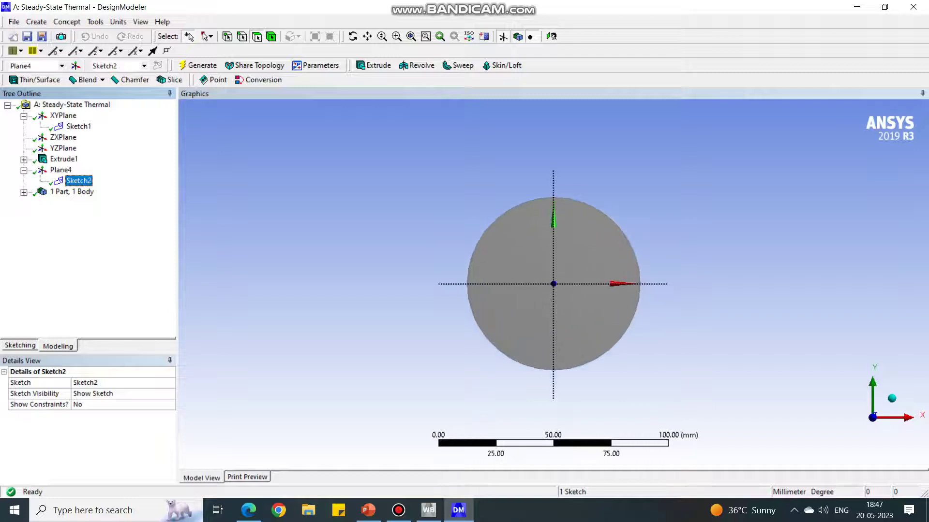
{"action": "scroll", "coordinate": [553, 284], "scroll_direction": "up", "scroll_amount": 1}
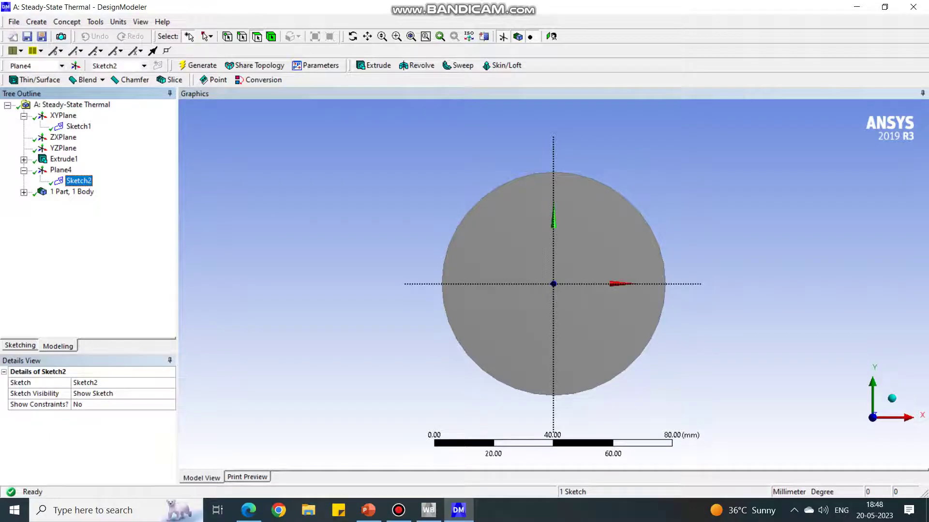
Sketch a circle about 46 mm in diameter on the offset plane, centred on the plane's origin.
{"action": "left_click", "coordinate": [20, 345]}
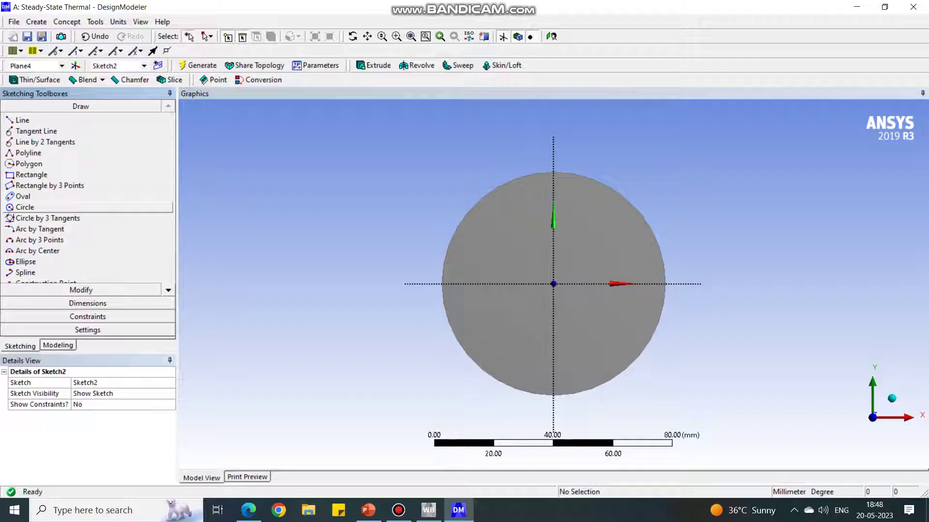
{"action": "left_click", "coordinate": [25, 207]}
{"action": "scroll", "coordinate": [578, 330], "scroll_direction": "up", "scroll_amount": 1}
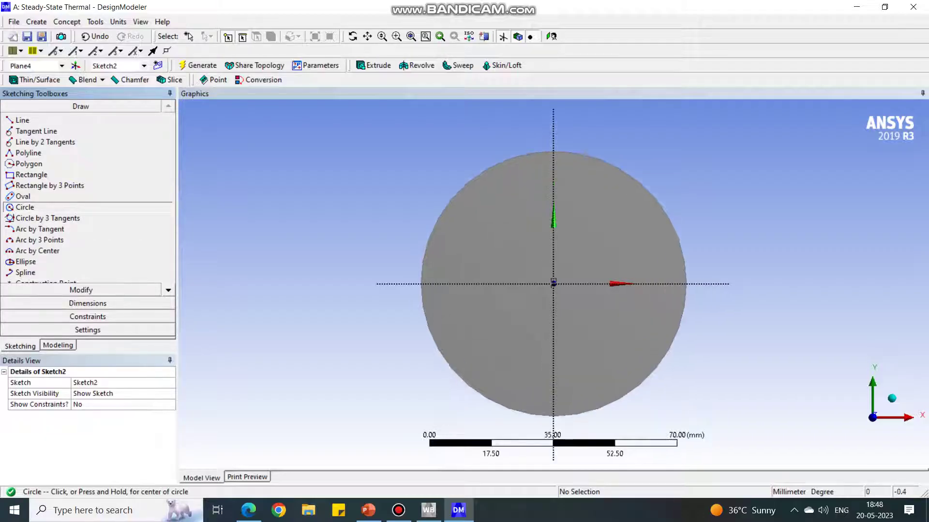
{"action": "left_click", "coordinate": [553, 284]}
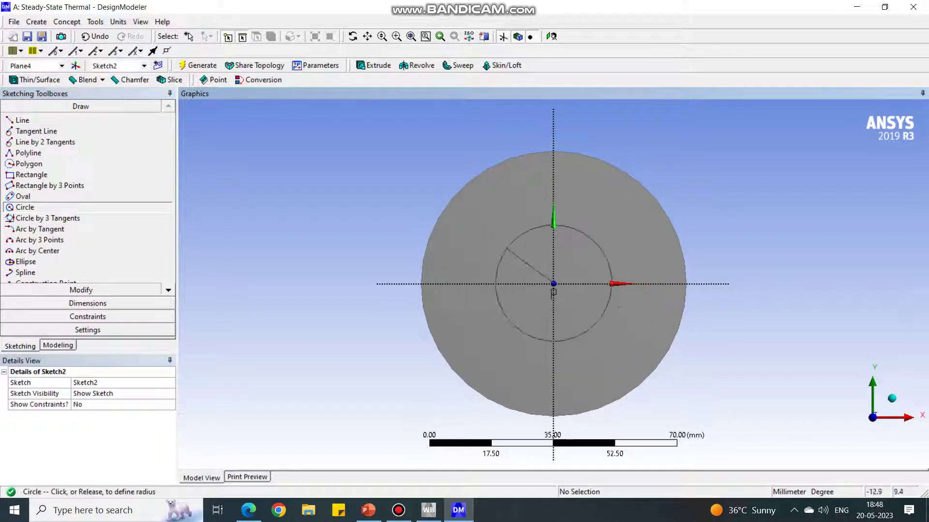
{"action": "left_click", "coordinate": [494, 229]}
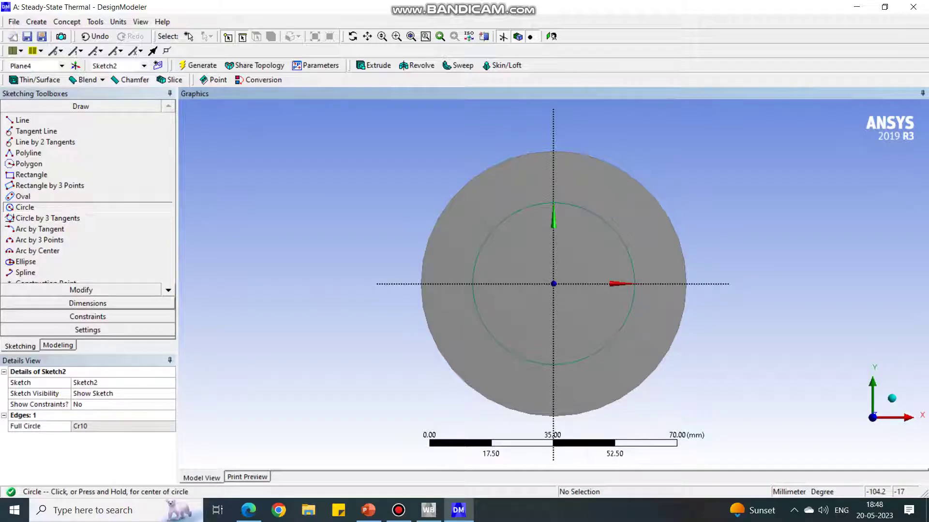
Dimension the new circle's diameter, look up D2 on the problem statement slide and set the diameter to 50 mm.
{"action": "left_click", "coordinate": [88, 303]}
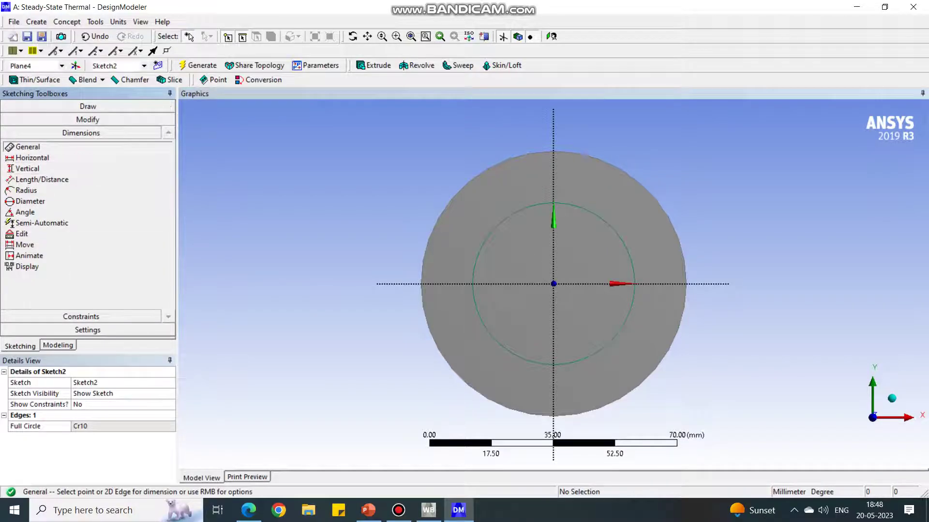
{"action": "left_click", "coordinate": [482, 245]}
{"action": "left_click", "coordinate": [376, 199]}
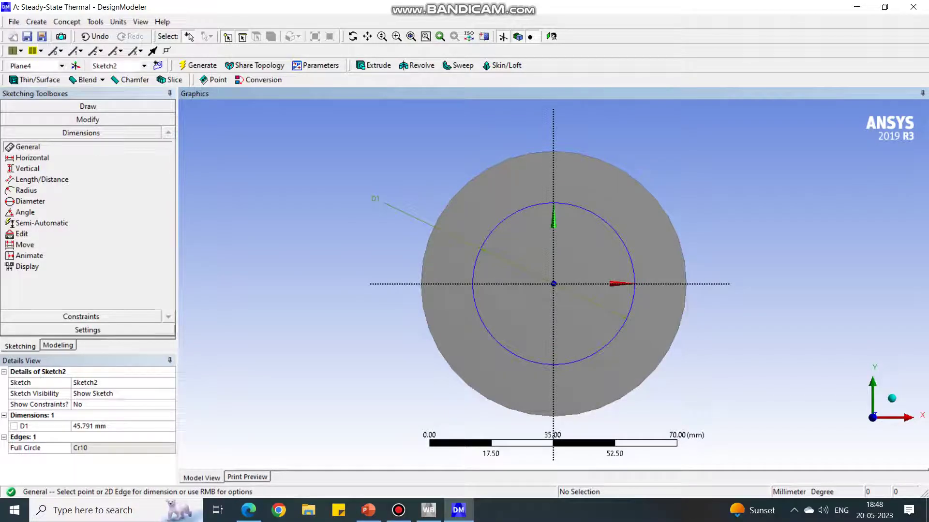
{"action": "left_click", "coordinate": [101, 426]}
{"action": "left_click", "coordinate": [368, 510]}
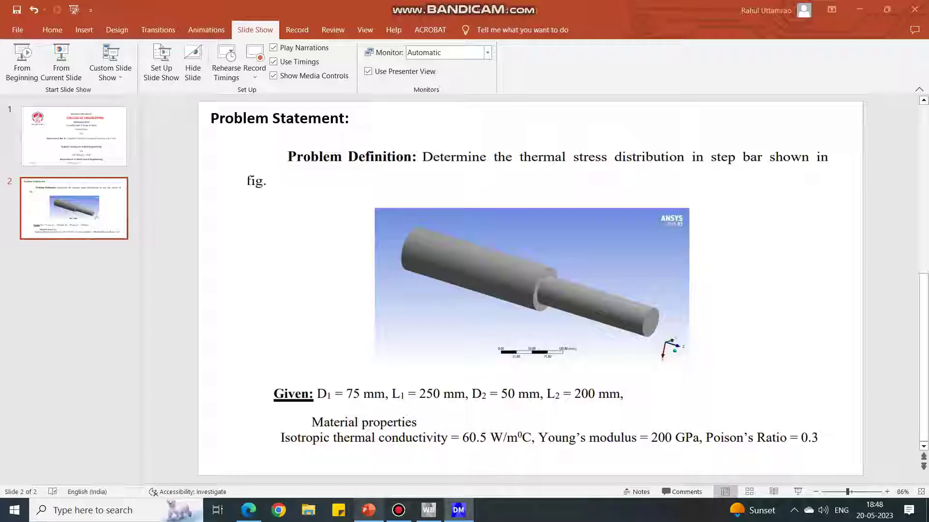
{"action": "left_click", "coordinate": [458, 511]}
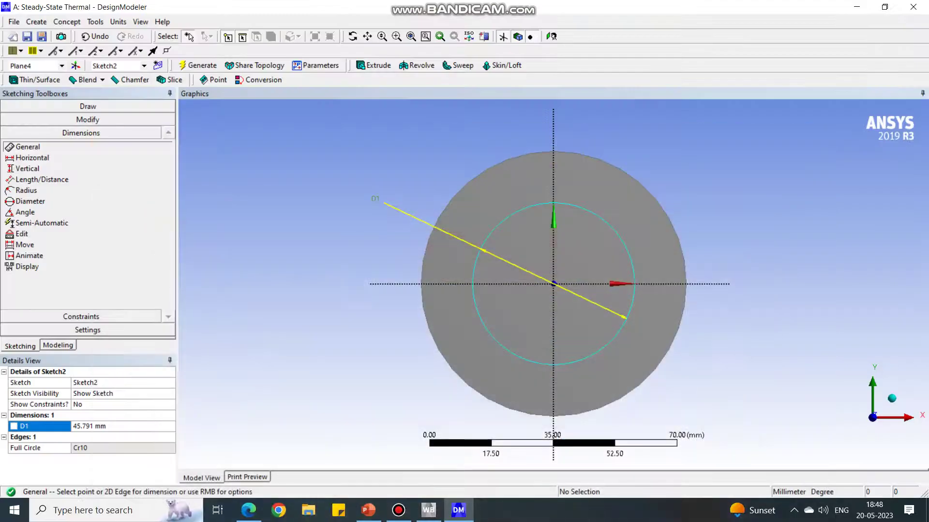
{"action": "left_click", "coordinate": [102, 426]}
{"action": "type", "text": "50"}
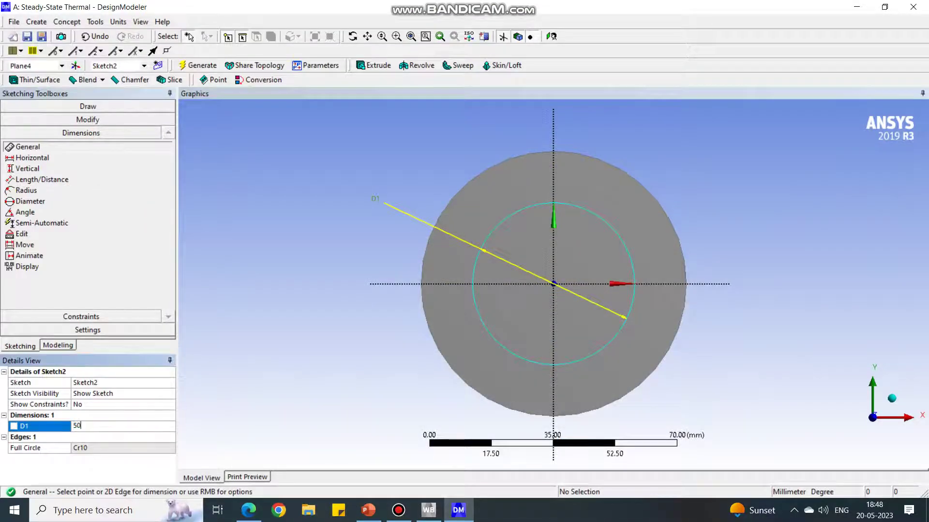
{"action": "key", "text": "Return"}
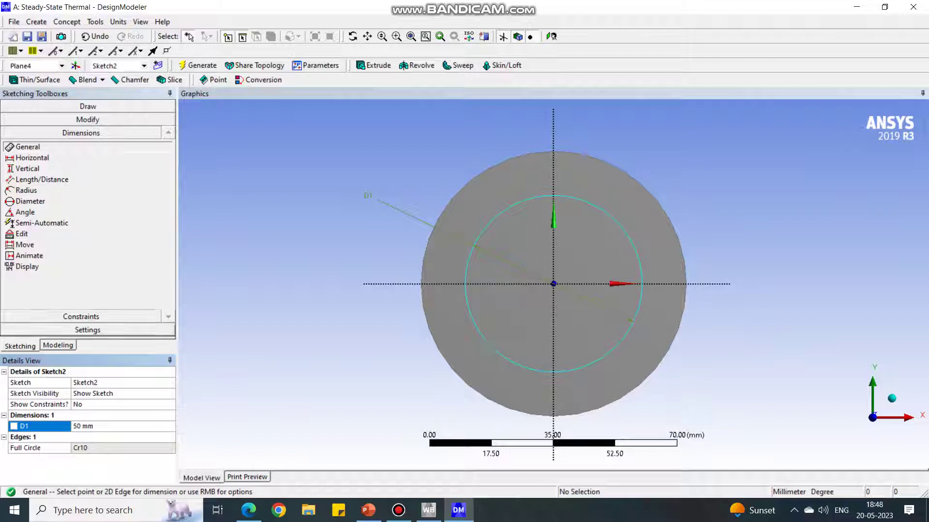
Set up an Extrude feature from the 50 mm circle's sketch on the offset plane with a depth of 200 mm.
{"action": "left_click", "coordinate": [58, 346]}
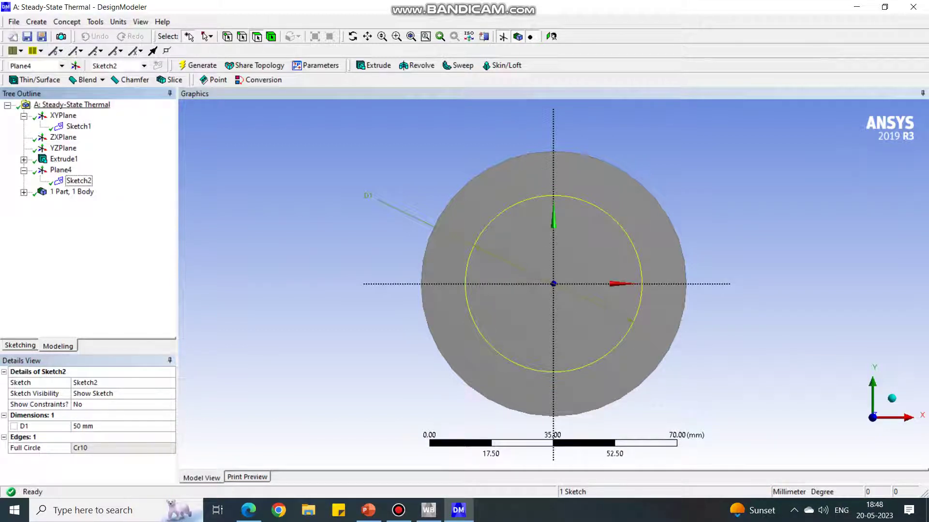
{"action": "left_click", "coordinate": [37, 21]}
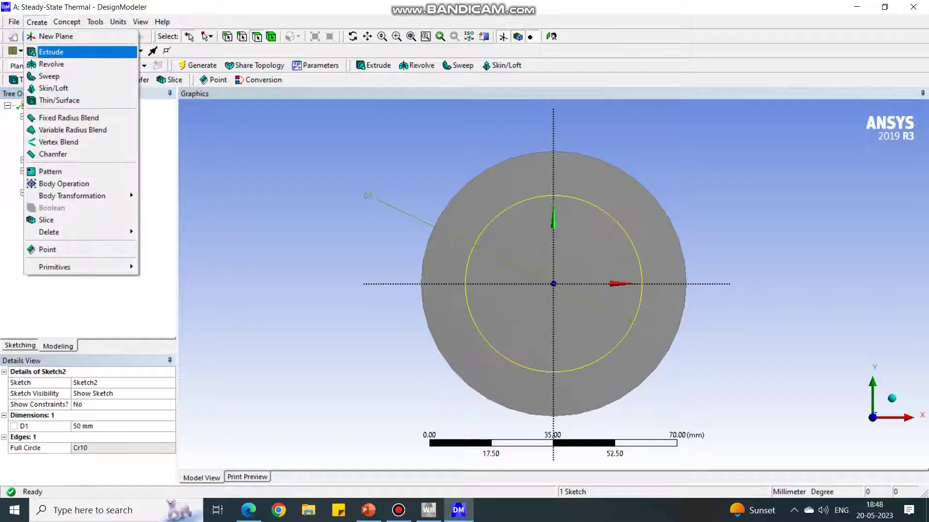
{"action": "left_click", "coordinate": [51, 52]}
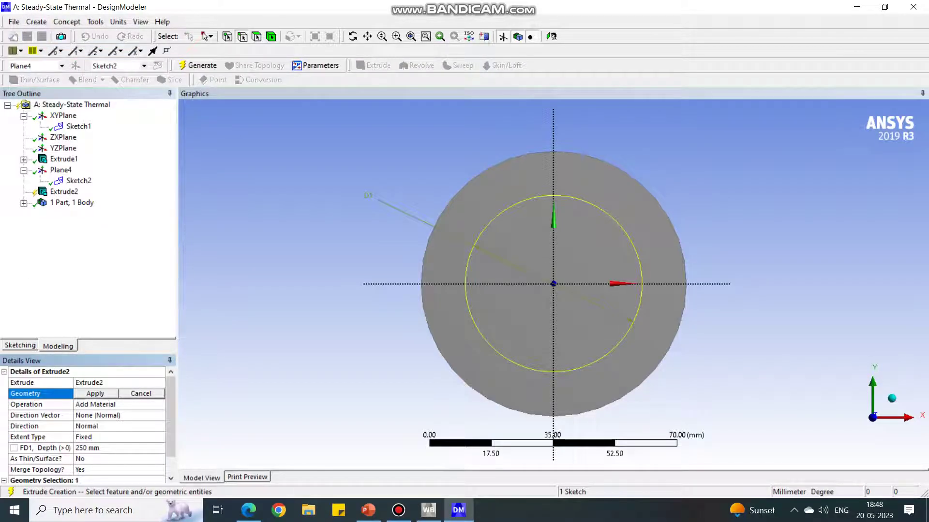
{"action": "left_click", "coordinate": [79, 181]}
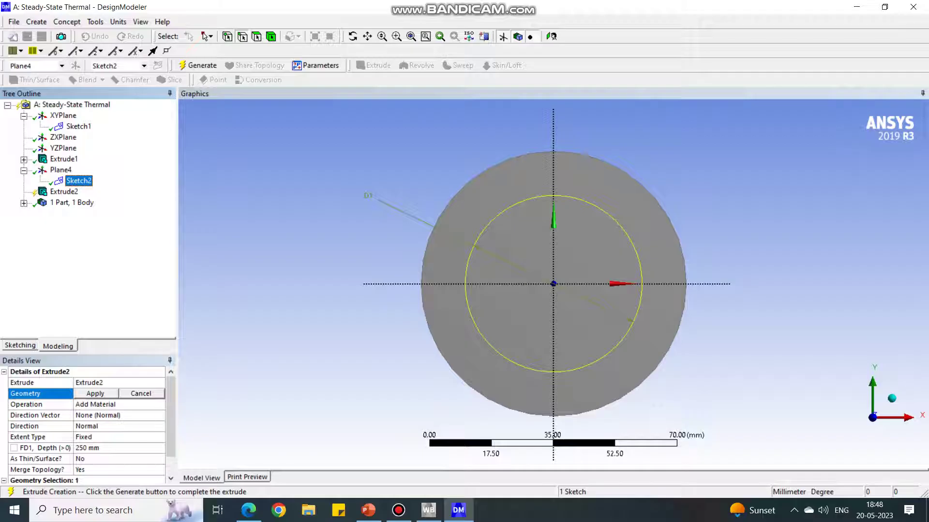
{"action": "left_click", "coordinate": [95, 394]}
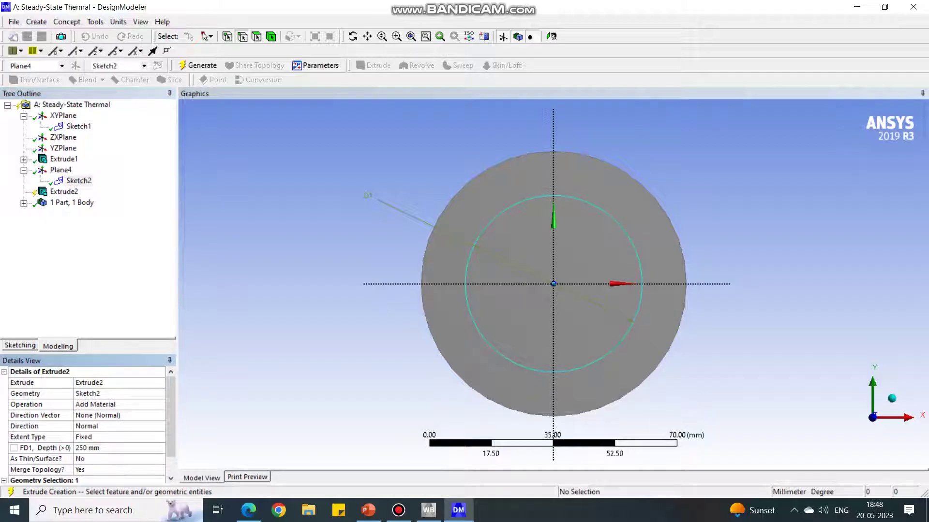
{"action": "left_click", "coordinate": [95, 448]}
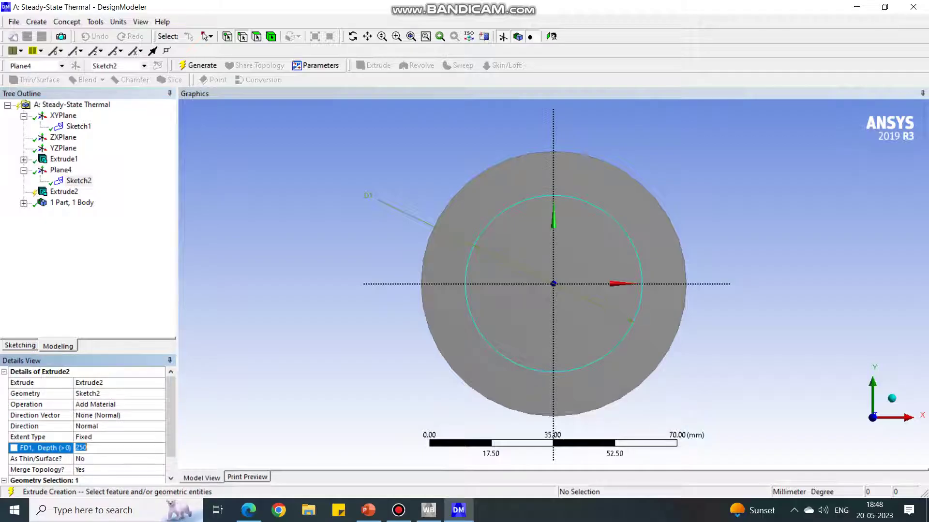
{"action": "type", "text": "200"}
{"action": "key", "text": "Return"}
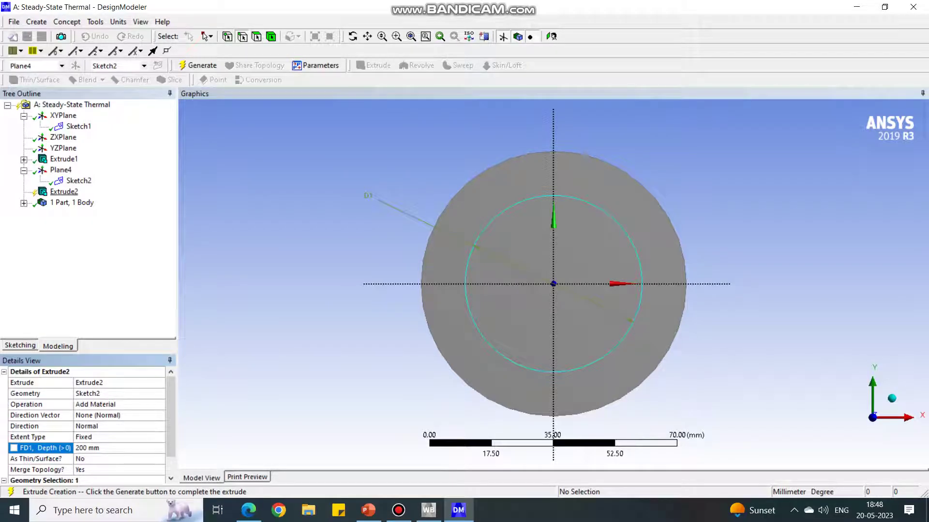
Generate the 200 mm extrusion of the smaller circle to complete the stepped bar and inspect it in 3D.
{"action": "left_click", "coordinate": [64, 191]}
{"action": "right_click", "coordinate": [68, 193]}
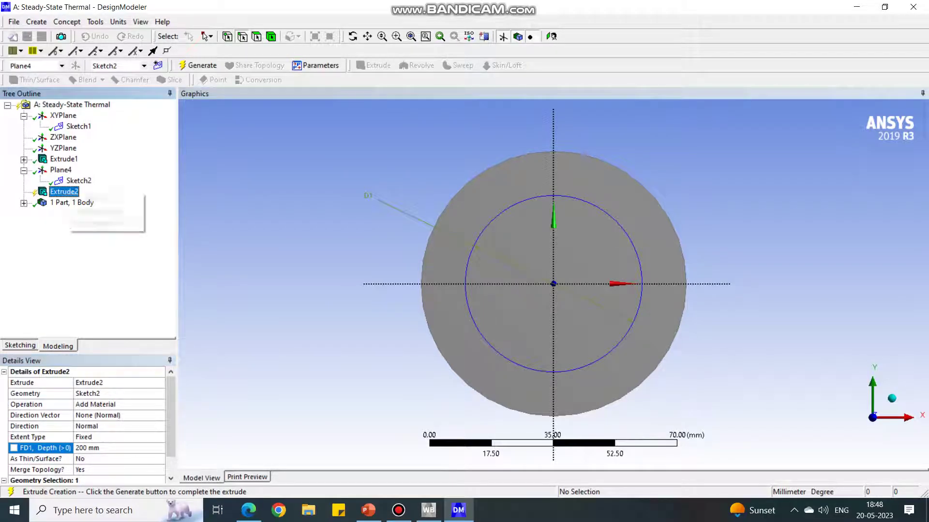
{"action": "left_click", "coordinate": [104, 211]}
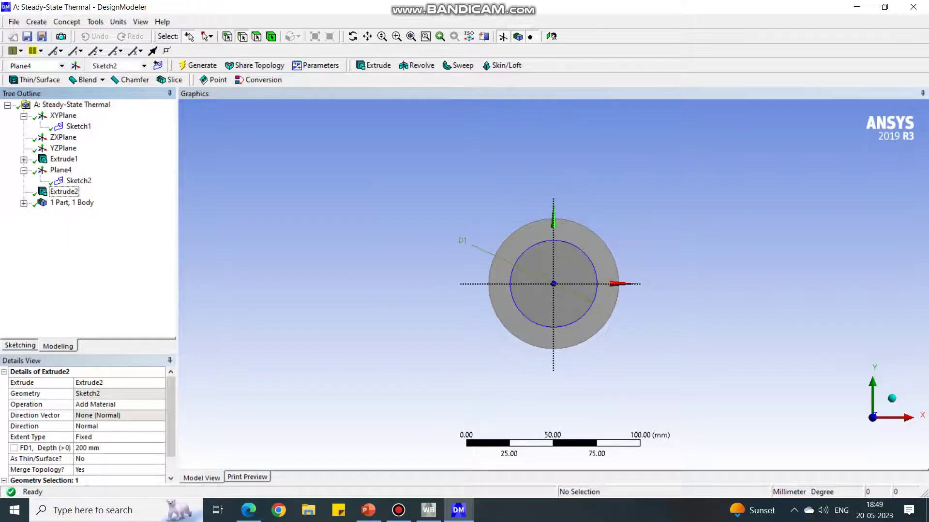
{"action": "middle_click_drag", "start_coordinate": [605, 310], "coordinate": [525, 329]}
{"action": "scroll", "coordinate": [525, 329], "scroll_direction": "down", "scroll_amount": 3}
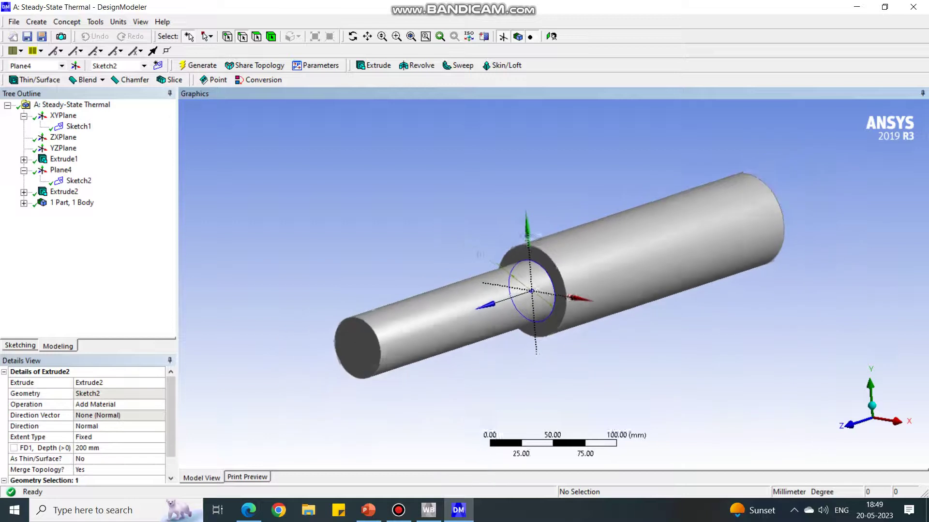
{"action": "scroll", "coordinate": [554, 285], "scroll_direction": "down", "scroll_amount": 2}
{"action": "scroll", "coordinate": [554, 284], "scroll_direction": "up", "scroll_amount": 4}
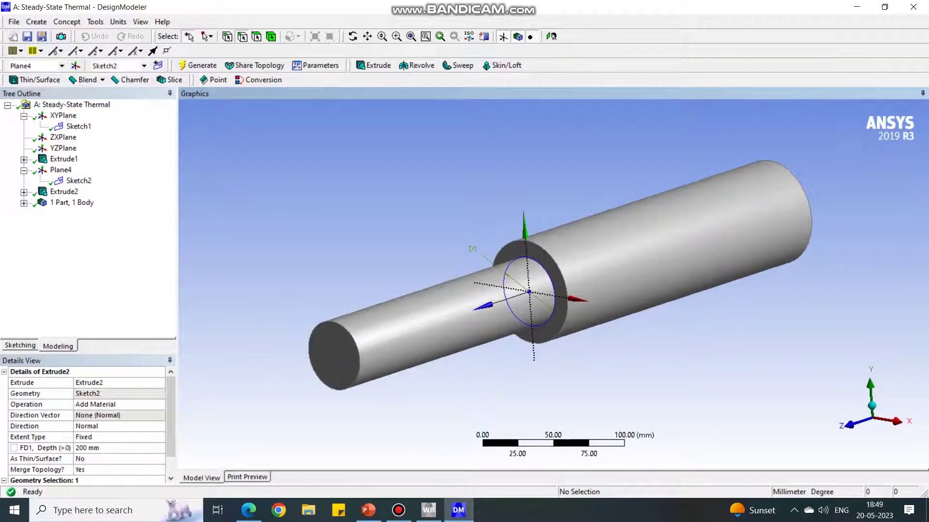
Close DesignModeler and open the Steady-State Thermal system's Model in Mechanical with the stepped bar in view.
{"action": "left_click", "coordinate": [15, 21]}
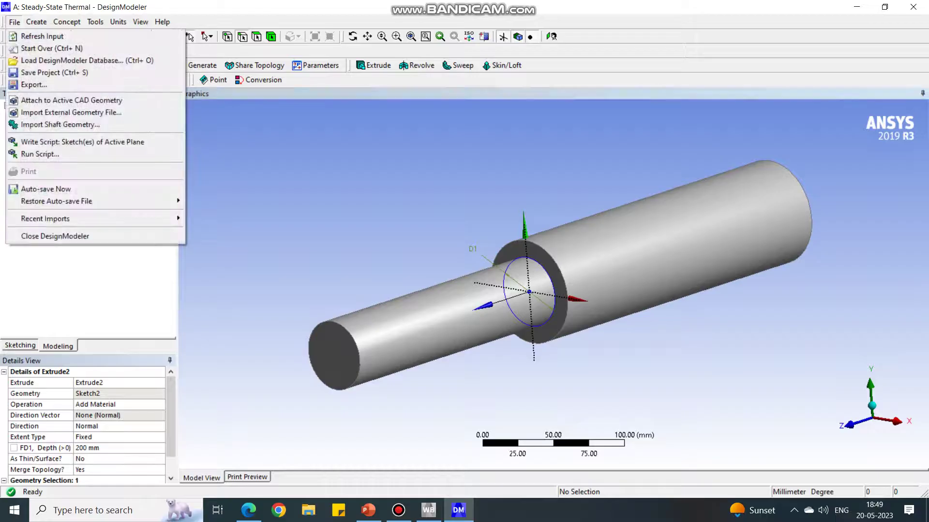
{"action": "left_click", "coordinate": [55, 236]}
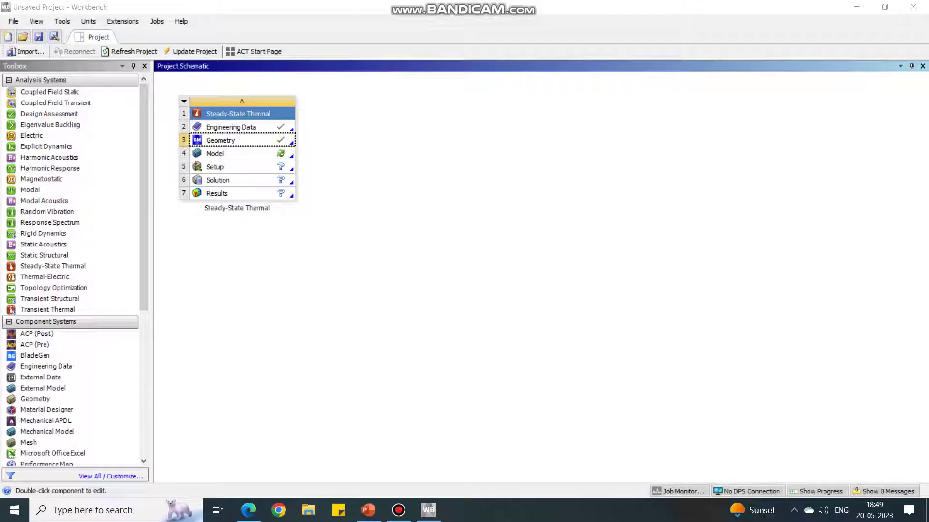
{"action": "left_click", "coordinate": [216, 154]}
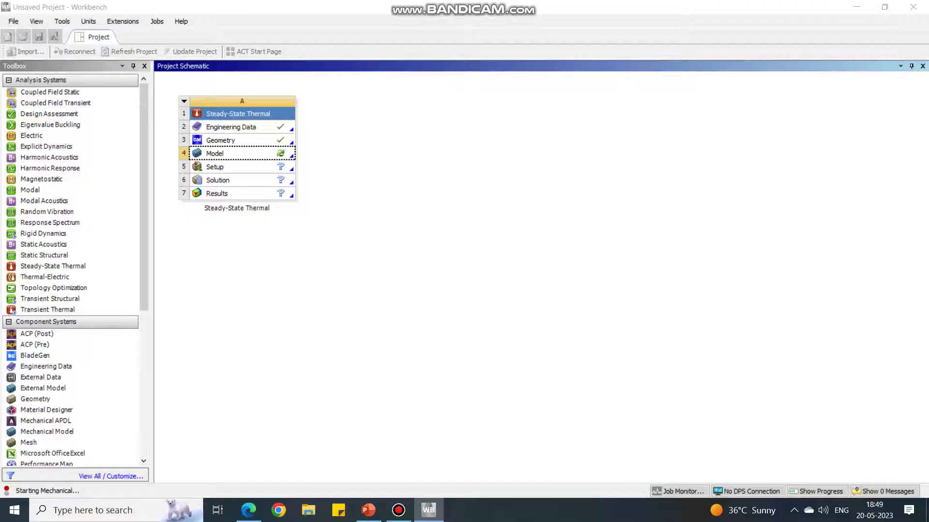
{"action": "left_click", "coordinate": [398, 510]}
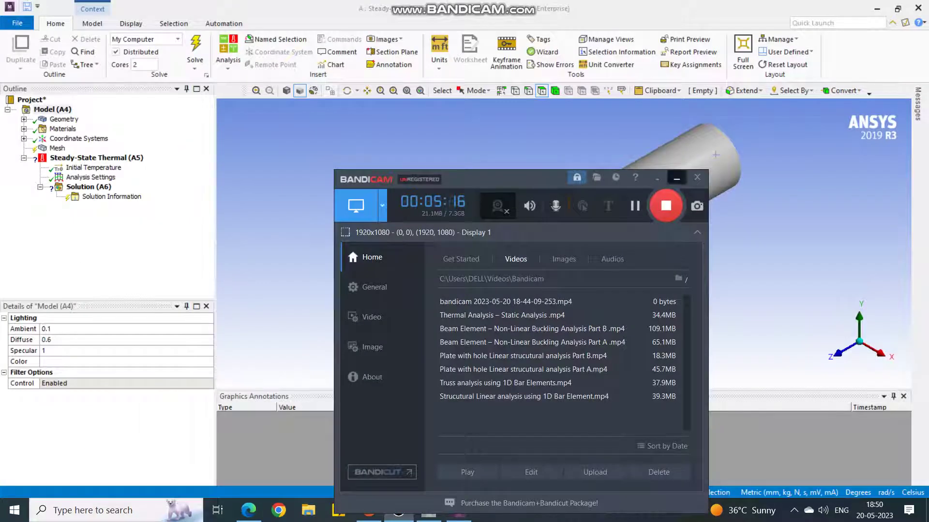
{"action": "left_click", "coordinate": [676, 178]}
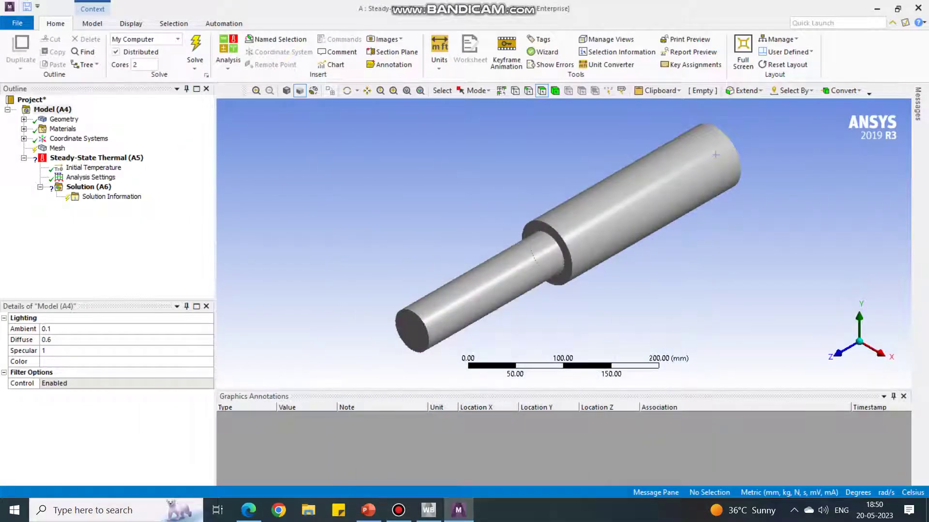
{"action": "scroll", "coordinate": [564, 244], "scroll_direction": "down", "scroll_amount": 1}
{"action": "scroll", "coordinate": [564, 244], "scroll_direction": "up", "scroll_amount": 2}
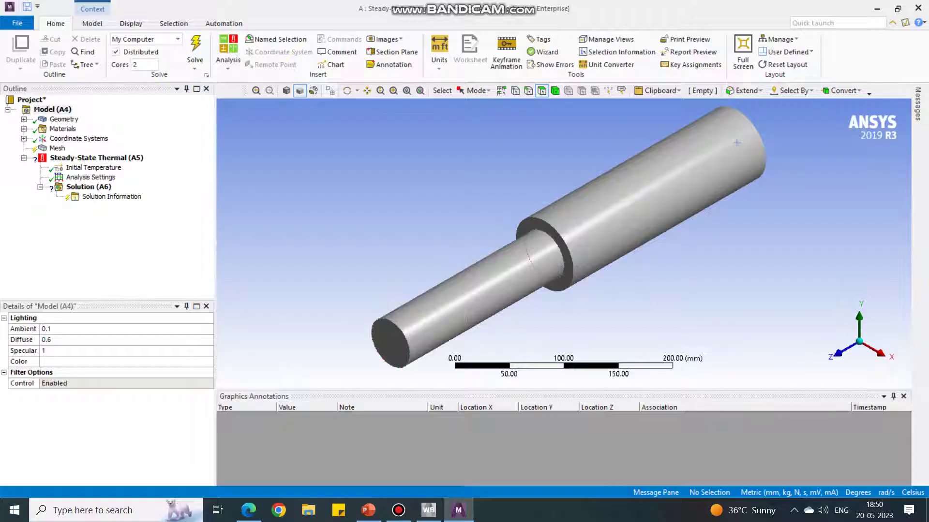
Insert a mesh Method and scope it to the stepped bar's body.
{"action": "left_click", "coordinate": [57, 148]}
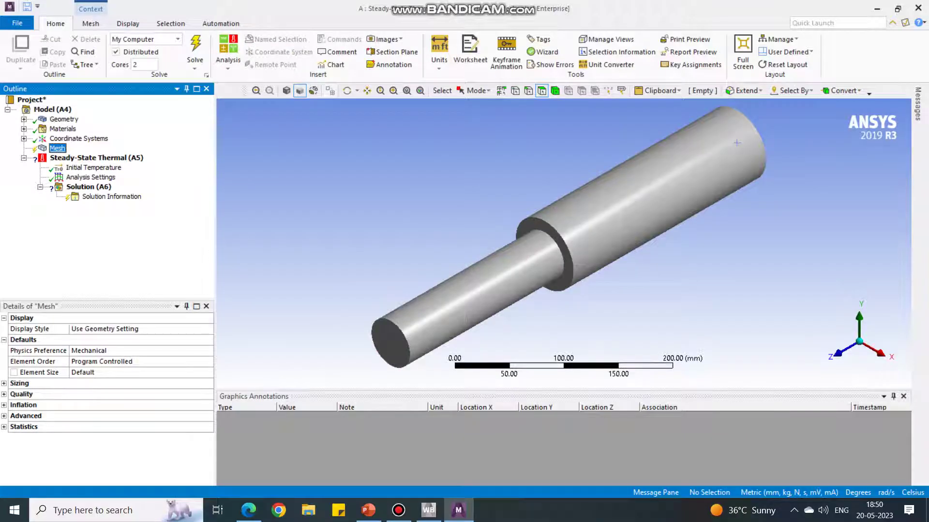
{"action": "right_click", "coordinate": [57, 148]}
{"action": "mouse_move", "coordinate": [92, 154]}
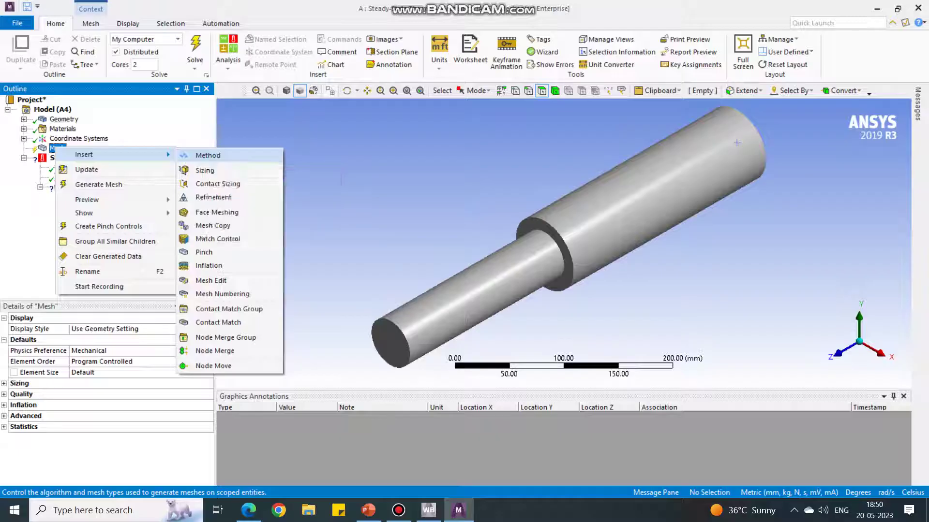
{"action": "left_click", "coordinate": [208, 155]}
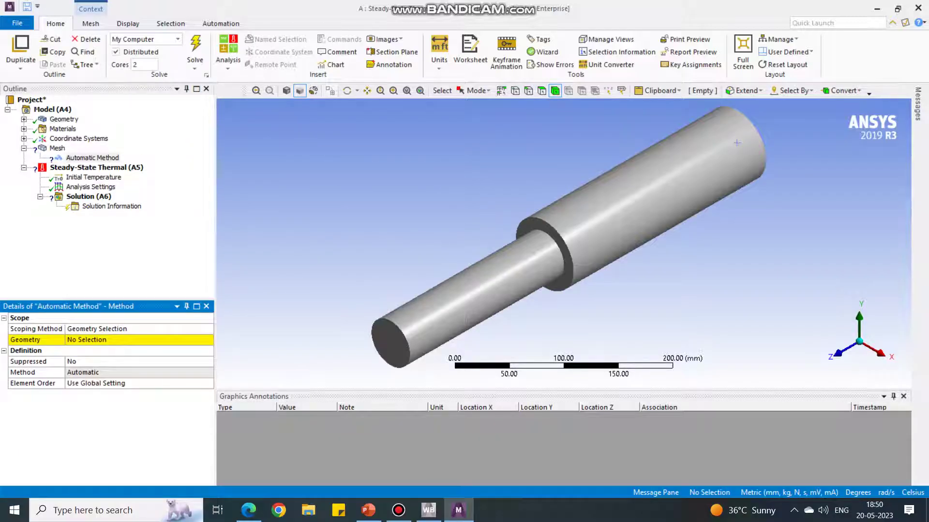
{"action": "left_click", "coordinate": [520, 262]}
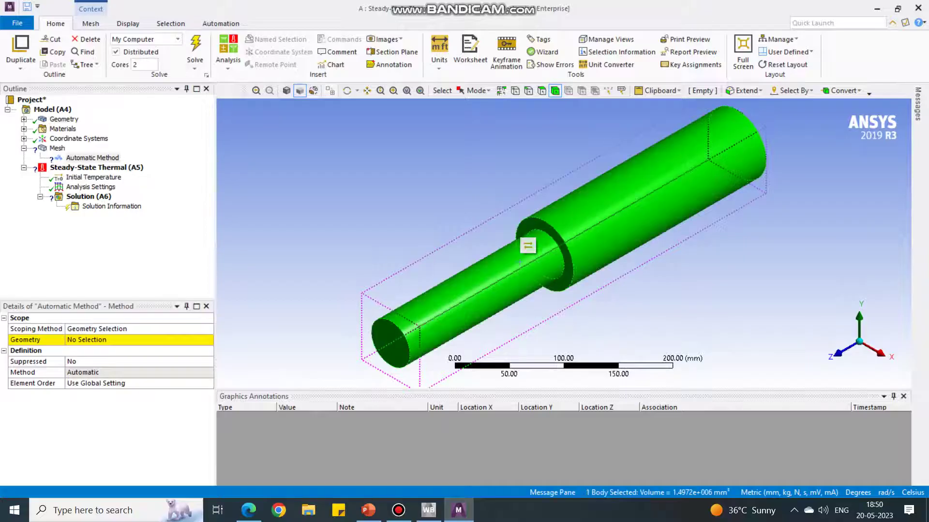
{"action": "left_click", "coordinate": [102, 340]}
{"action": "left_click", "coordinate": [101, 340]}
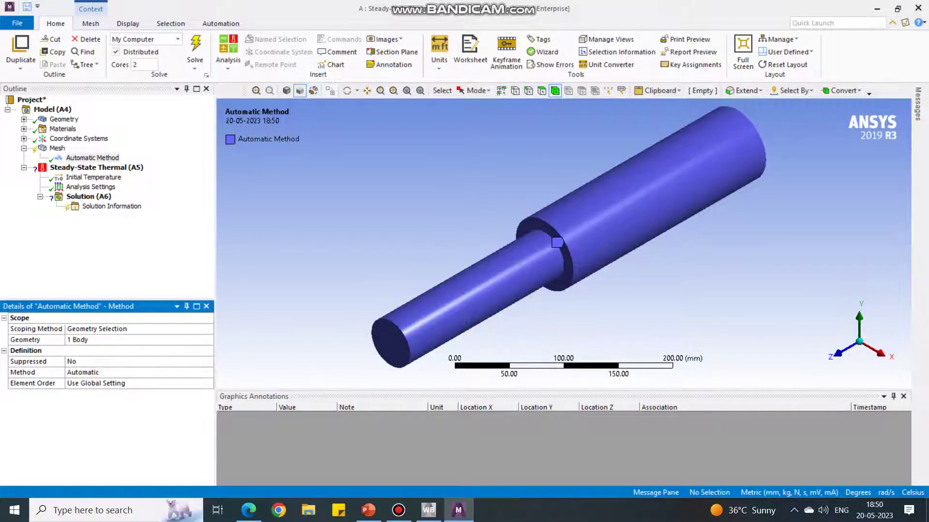
Set the mesh method to Sweep and its algorithm to Axisymmetric.
{"action": "left_click", "coordinate": [102, 373]}
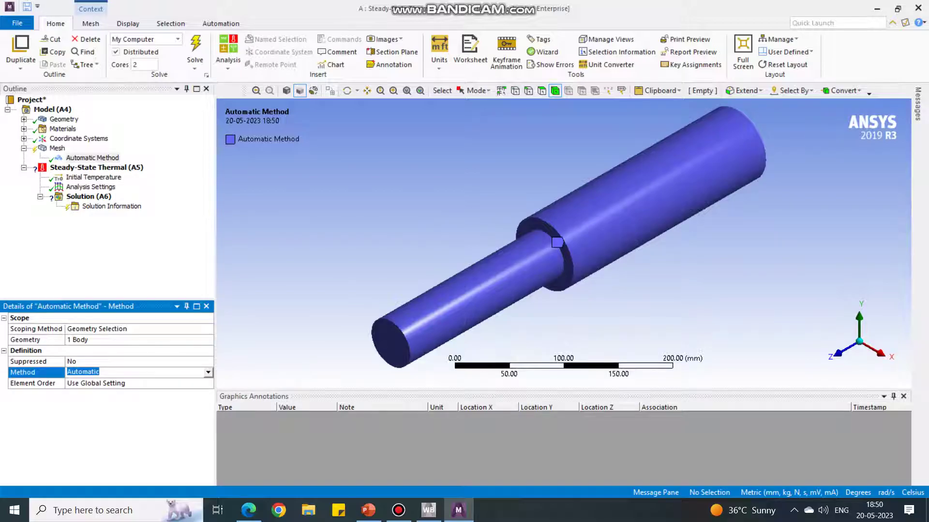
{"action": "left_click", "coordinate": [208, 372]}
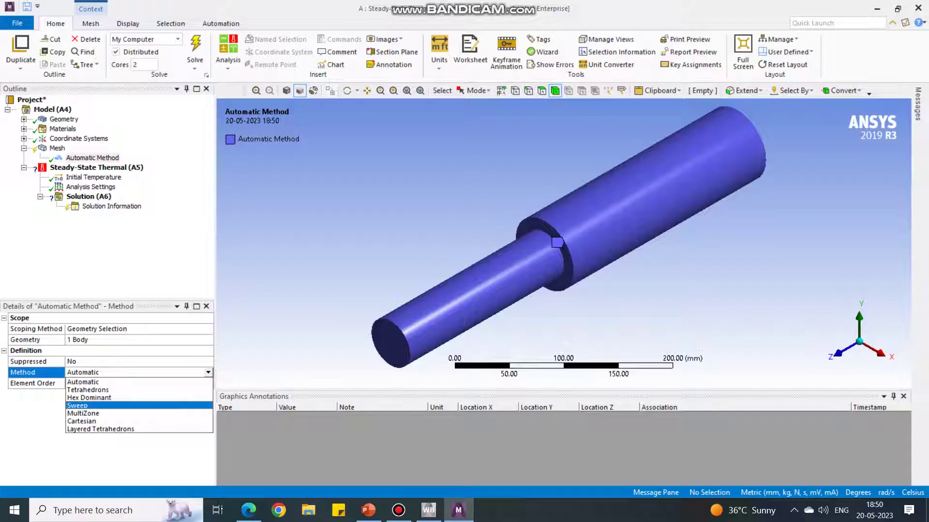
{"action": "left_click", "coordinate": [79, 405]}
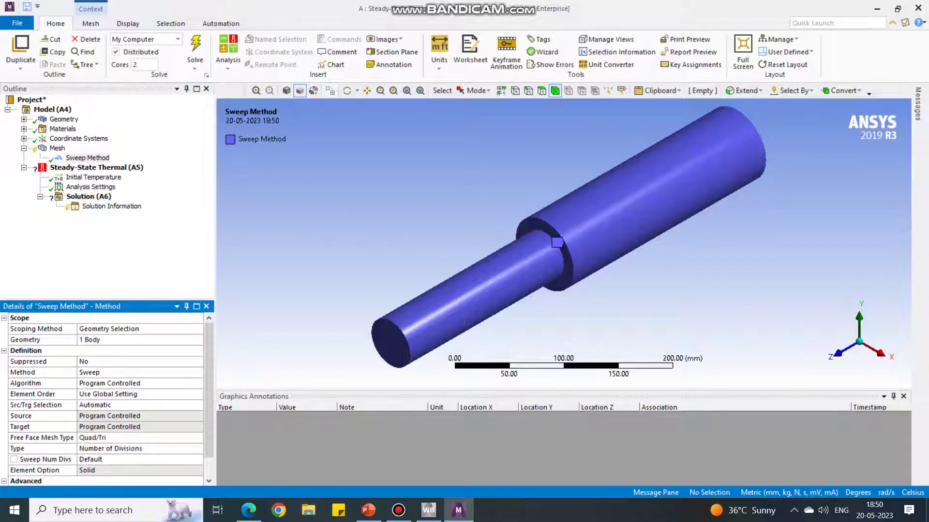
{"action": "left_click", "coordinate": [109, 383]}
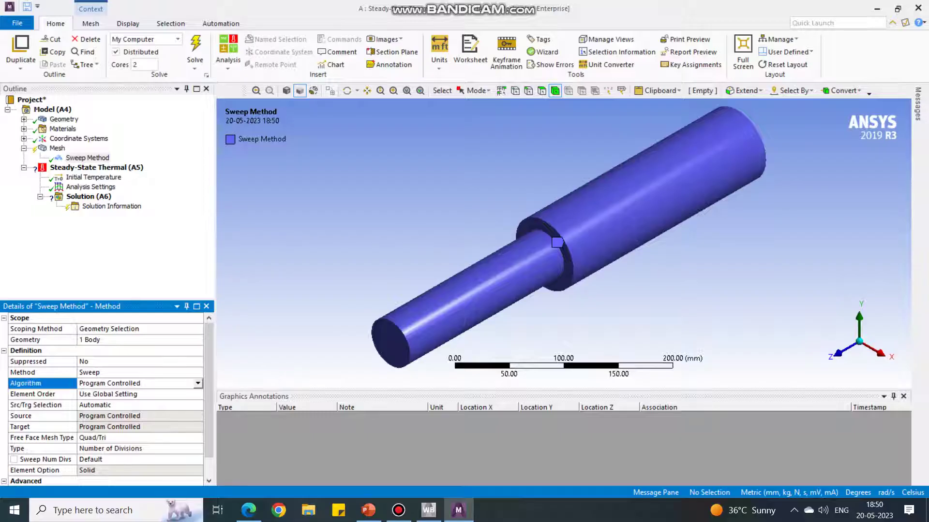
{"action": "left_click", "coordinate": [198, 383]}
{"action": "left_click", "coordinate": [99, 402]}
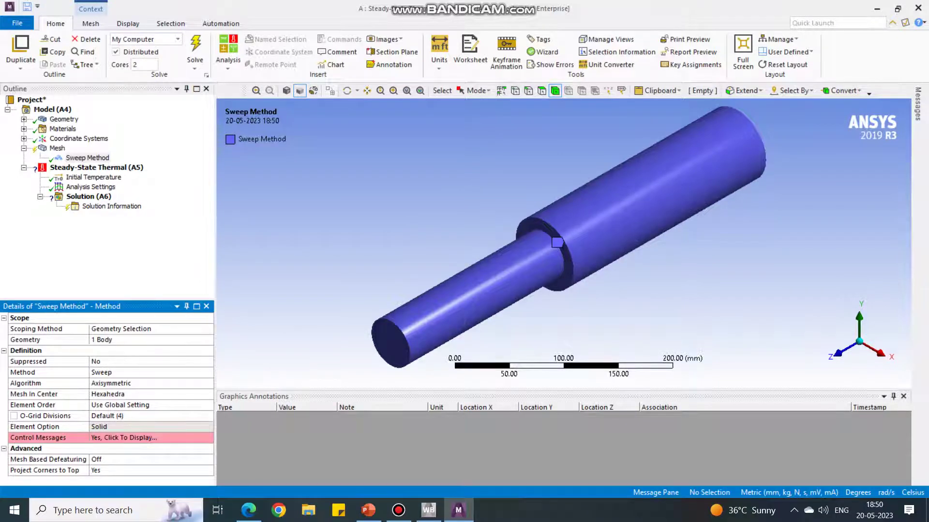
Choose Hexahedra for the sweep method's mesh in center and set its element order to Linear.
{"action": "left_click", "coordinate": [127, 394]}
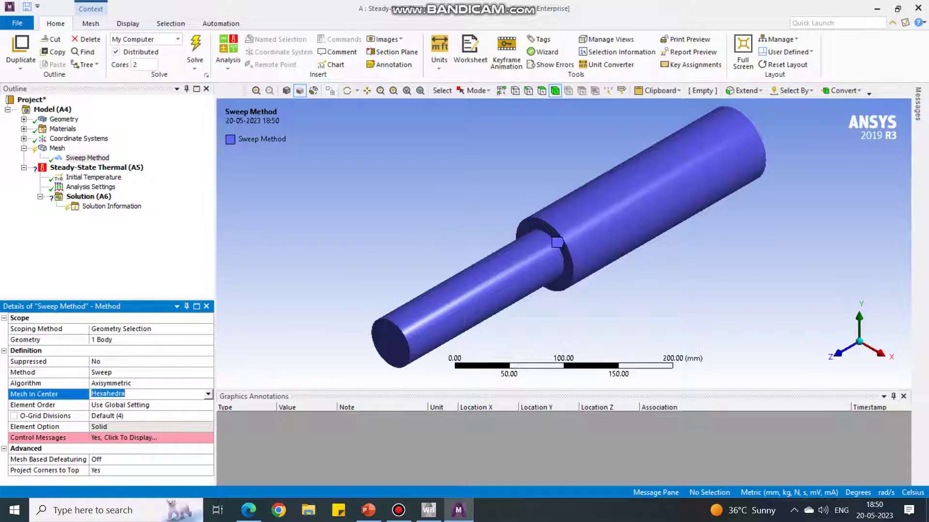
{"action": "left_click", "coordinate": [208, 394]}
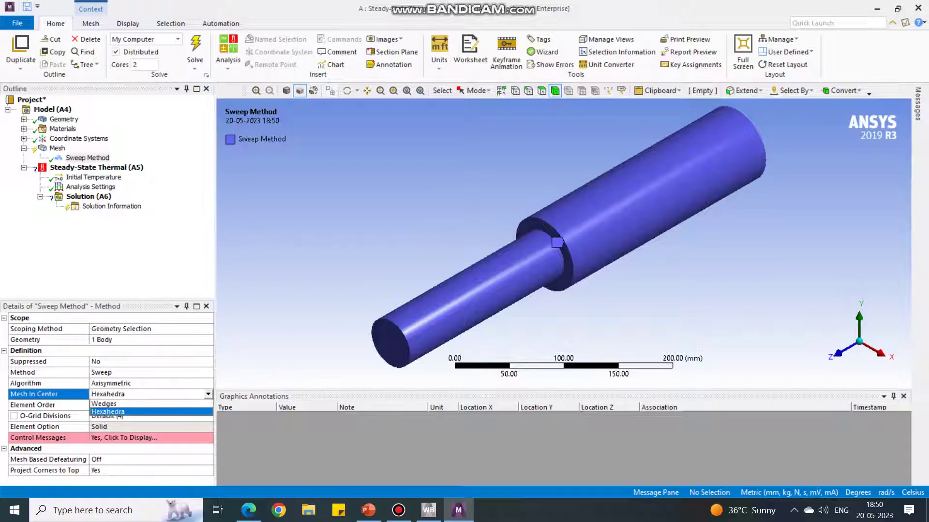
{"action": "left_click", "coordinate": [108, 412]}
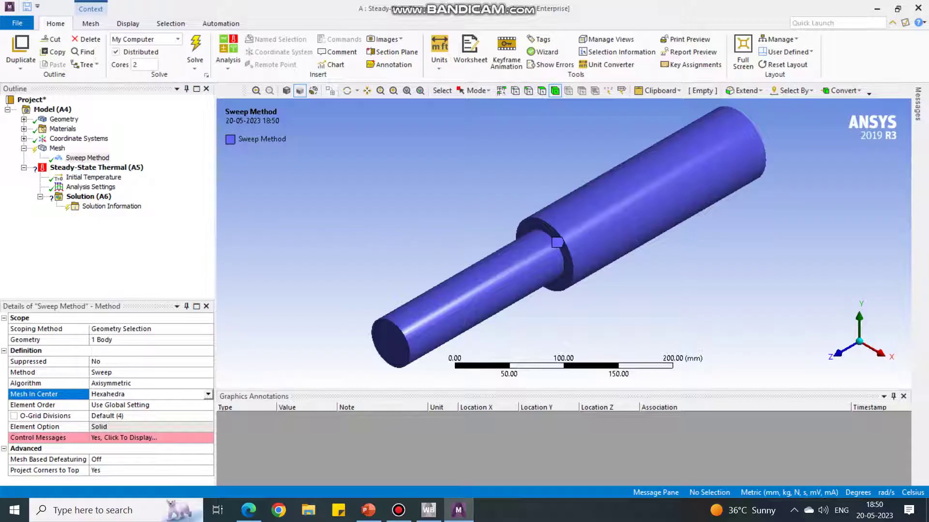
{"action": "left_click", "coordinate": [120, 405]}
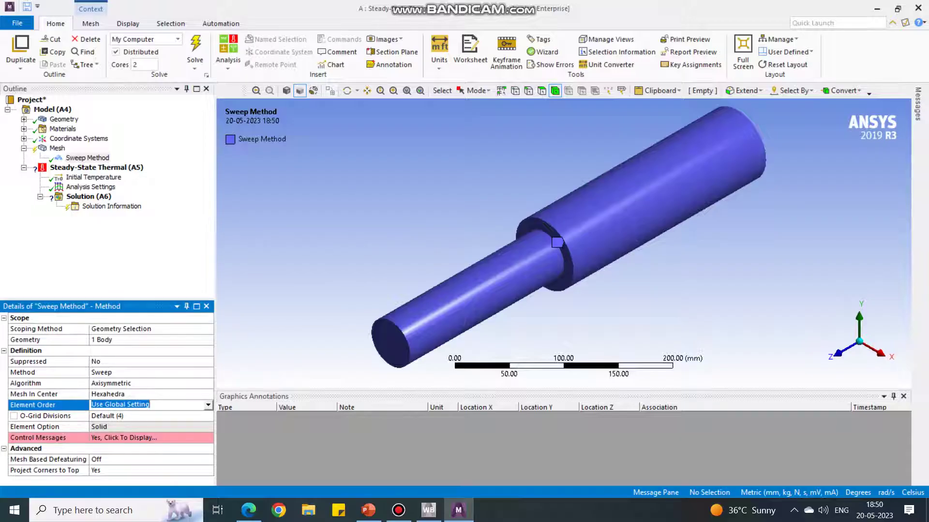
{"action": "left_click", "coordinate": [208, 405]}
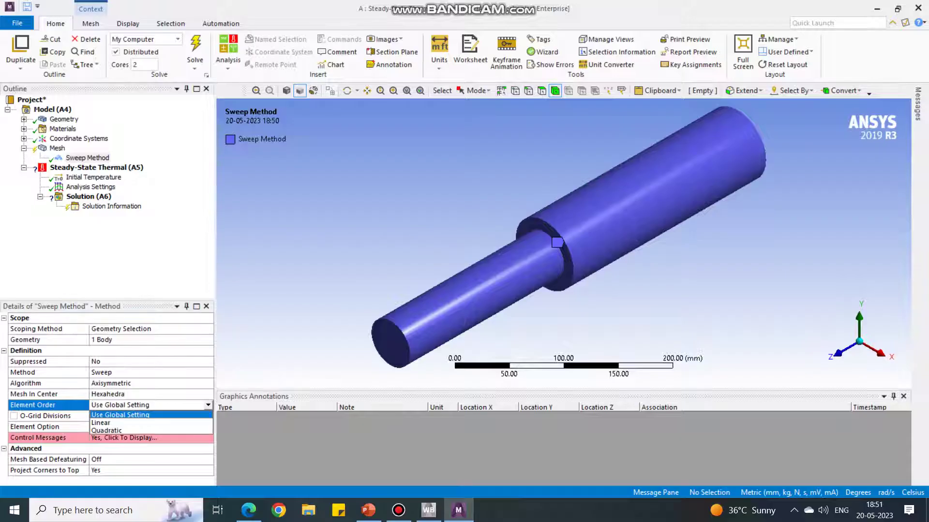
{"action": "key", "text": "Return"}
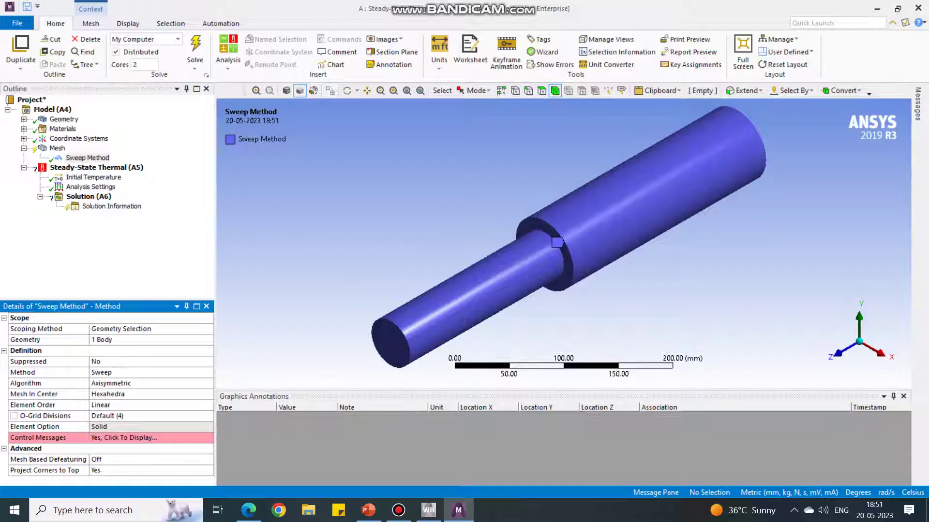
Set the sweep method's O-Grid Divisions to 10.
{"action": "left_click", "coordinate": [48, 416]}
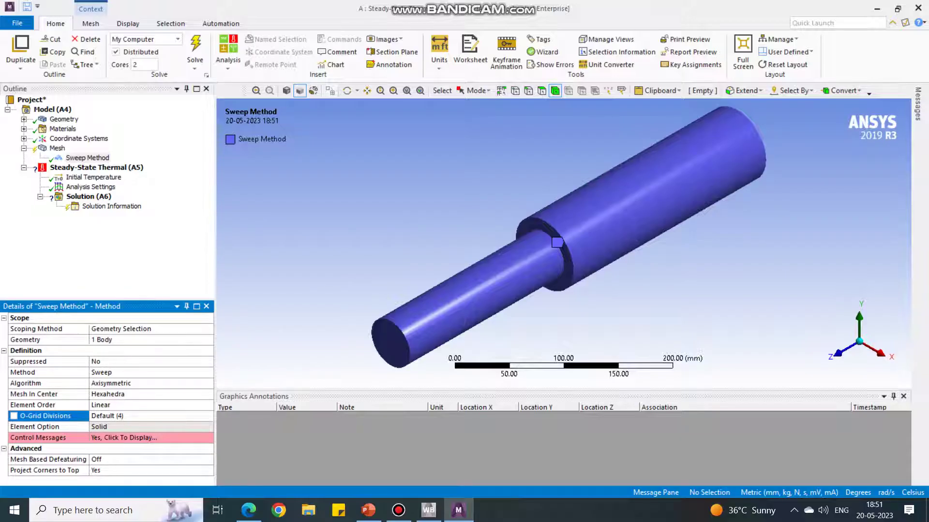
{"action": "left_click", "coordinate": [140, 415]}
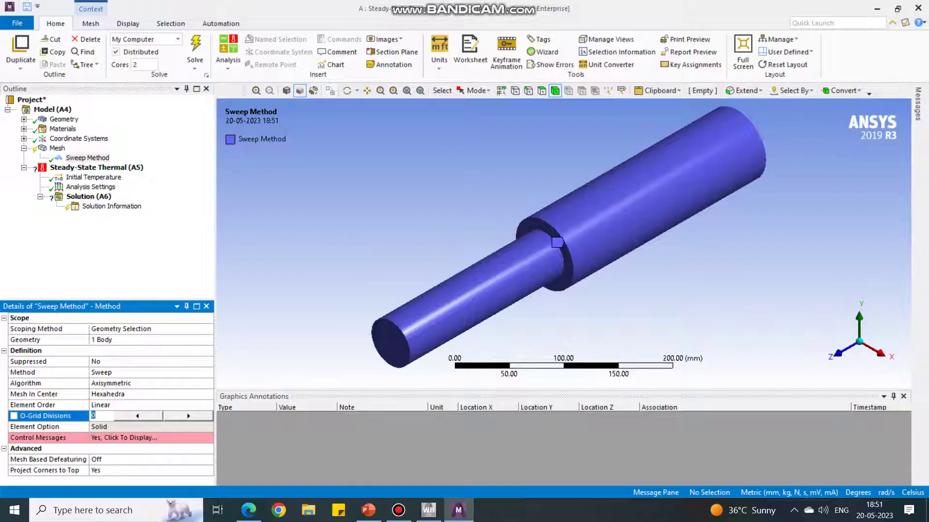
{"action": "type", "text": "10"}
{"action": "key", "text": "Return"}
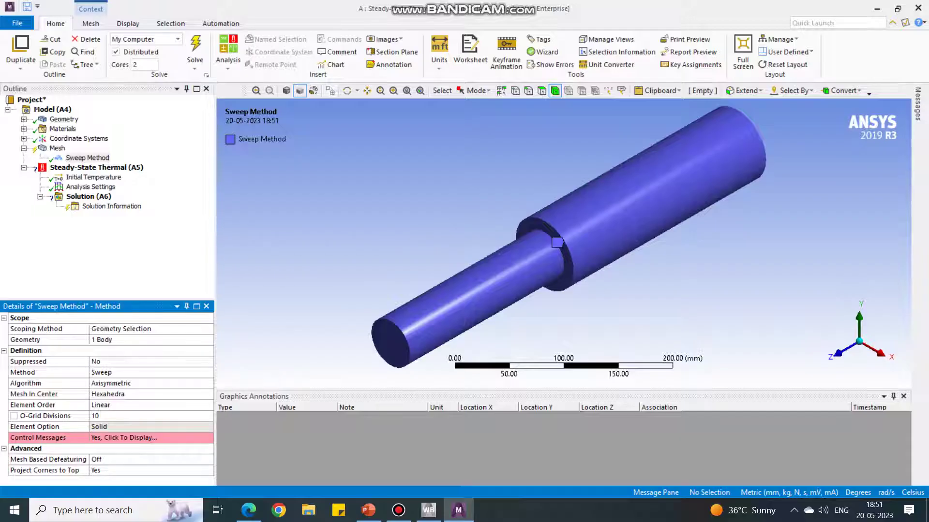
Generate the mesh of the stepped bar and inspect the elements on its small end face and shoulder.
{"action": "left_click", "coordinate": [88, 158]}
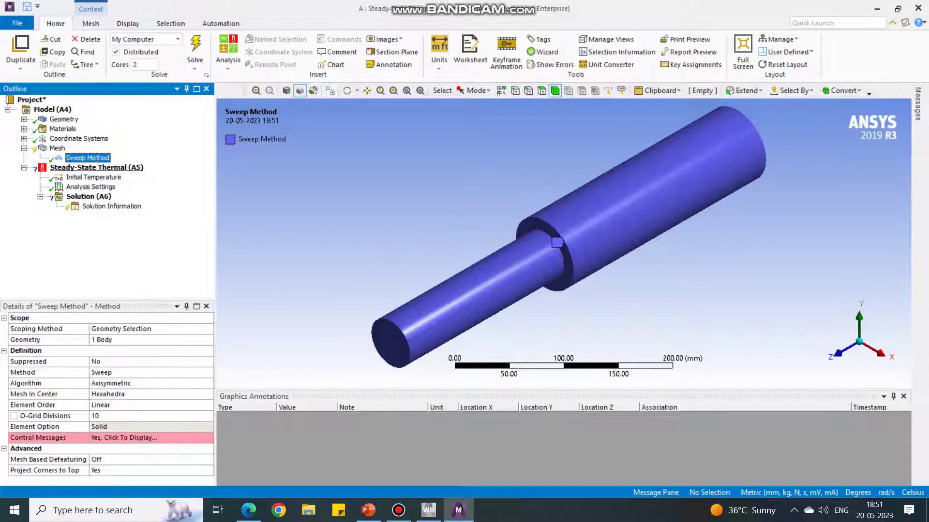
{"action": "right_click", "coordinate": [57, 148]}
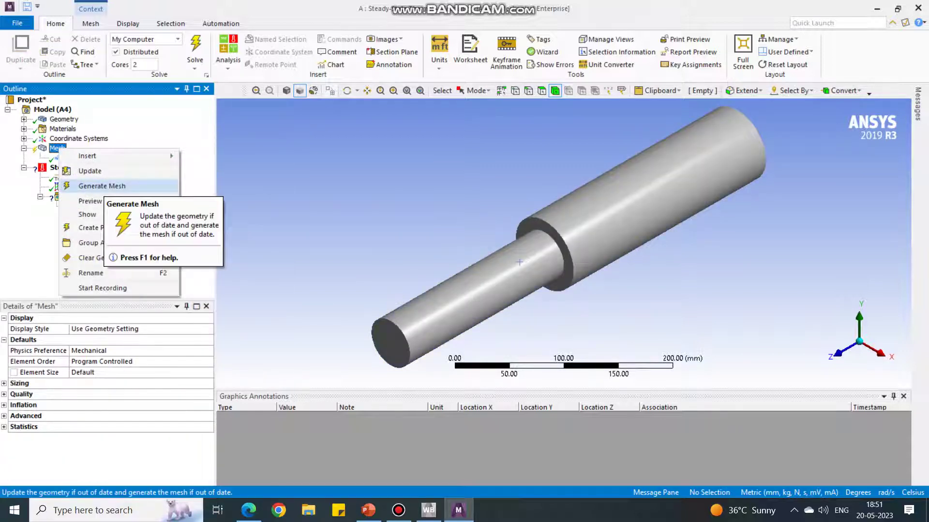
{"action": "left_click", "coordinate": [102, 187]}
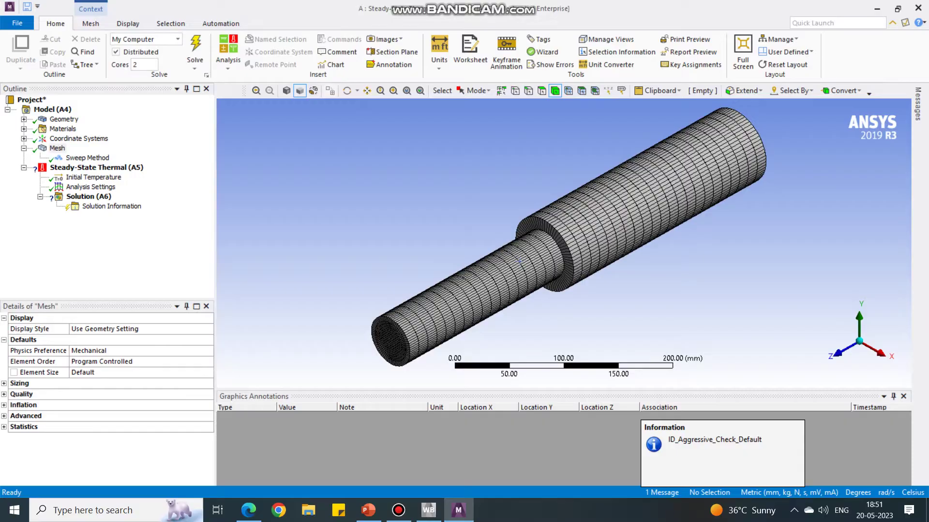
{"action": "middle_click_drag", "start_coordinate": [519, 262], "coordinate": [553, 150]}
{"action": "scroll", "coordinate": [533, 170], "scroll_direction": "up", "scroll_amount": 5}
{"action": "scroll", "coordinate": [532, 170], "scroll_direction": "up", "scroll_amount": 1}
{"action": "scroll", "coordinate": [553, 150], "scroll_direction": "up", "scroll_amount": 2}
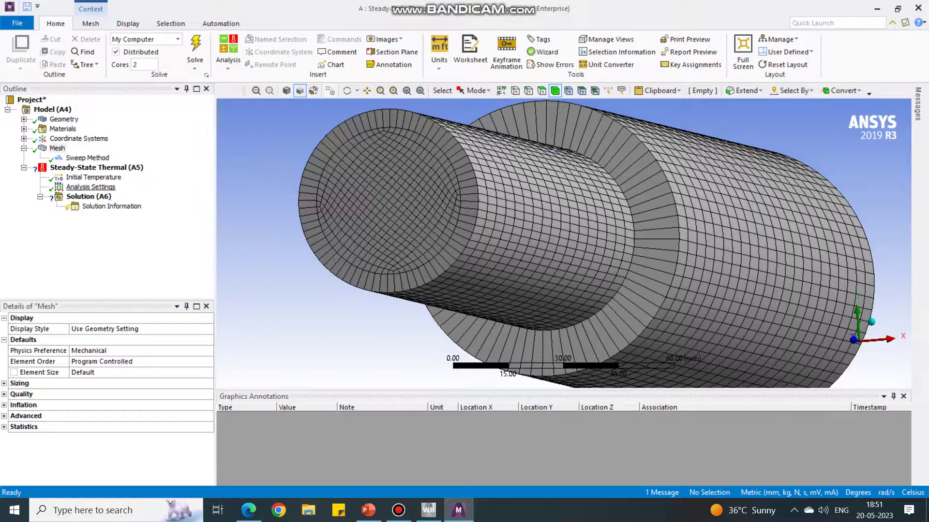
Insert a Temperature load in the Steady-State Thermal analysis.
{"action": "left_click", "coordinate": [97, 167]}
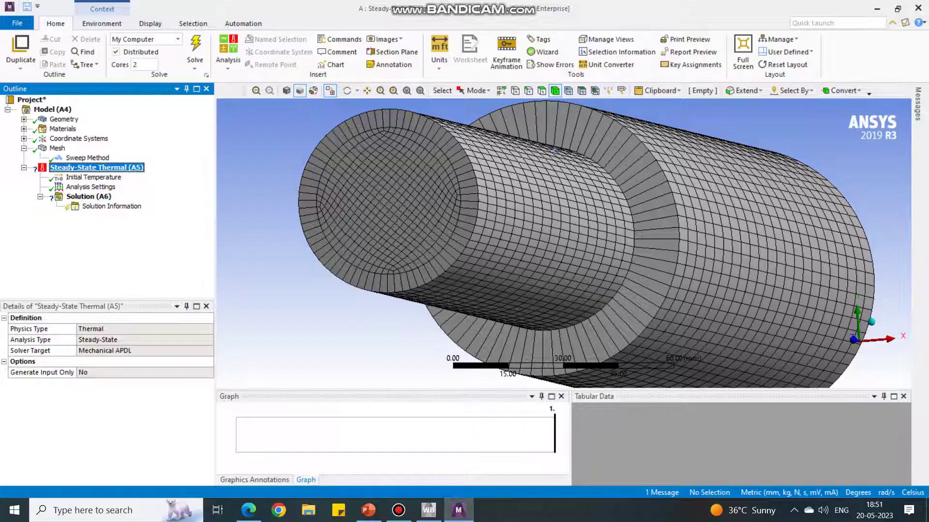
{"action": "right_click", "coordinate": [119, 168]}
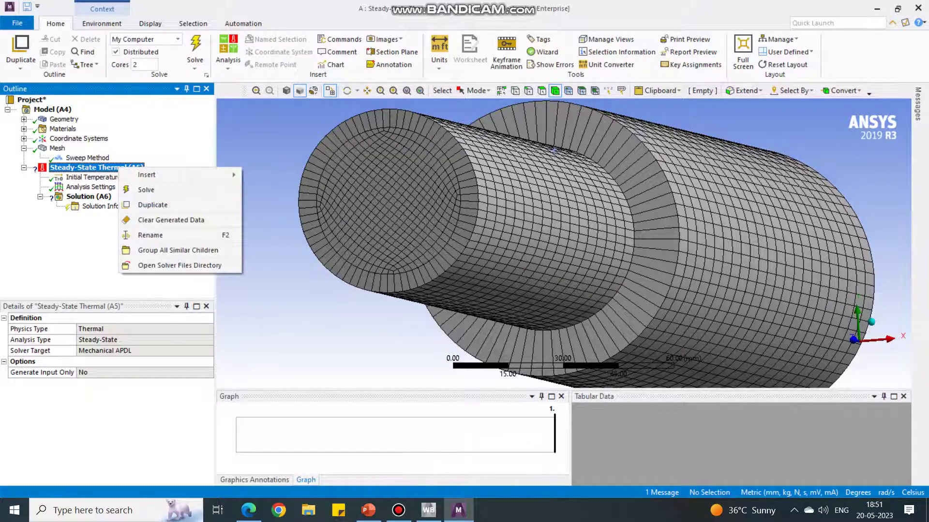
{"action": "mouse_move", "coordinate": [145, 175]}
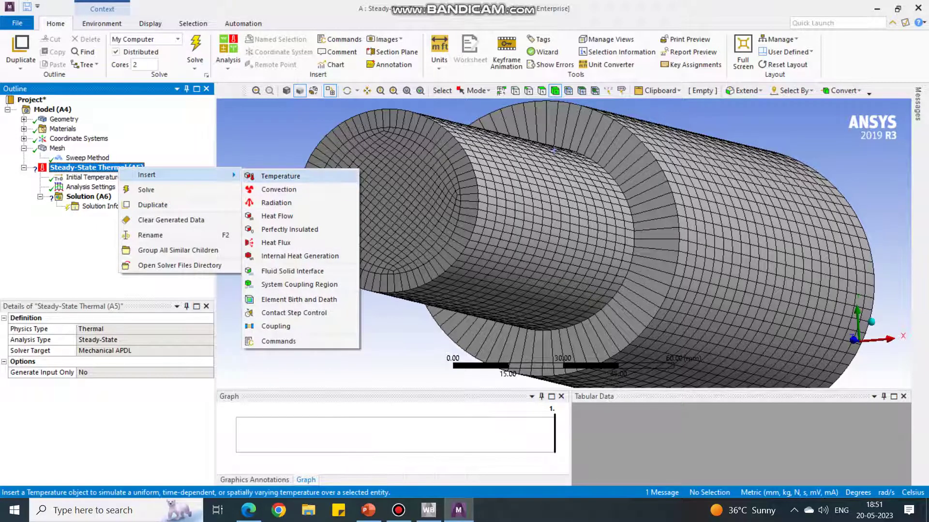
{"action": "left_click", "coordinate": [279, 176]}
{"action": "scroll", "coordinate": [732, 289], "scroll_direction": "down", "scroll_amount": 6}
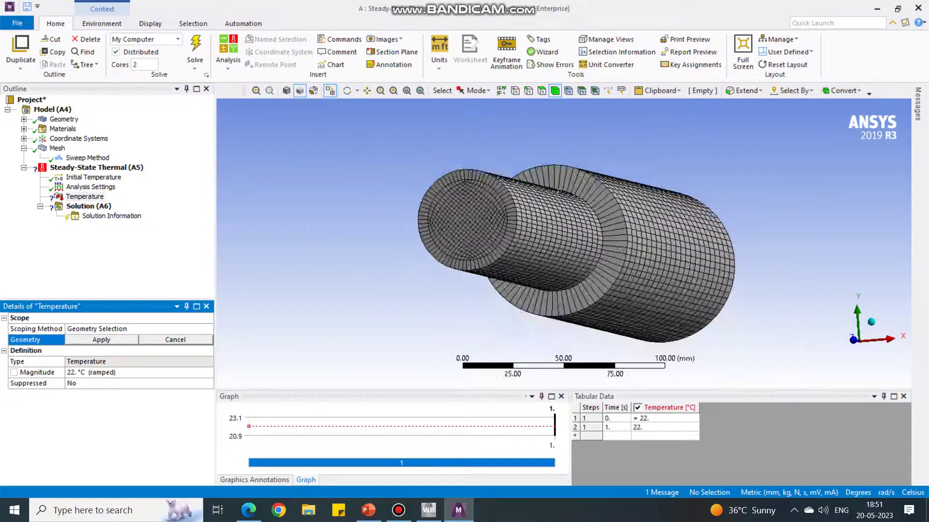
{"action": "middle_click_drag", "start_coordinate": [748, 243], "coordinate": [697, 271]}
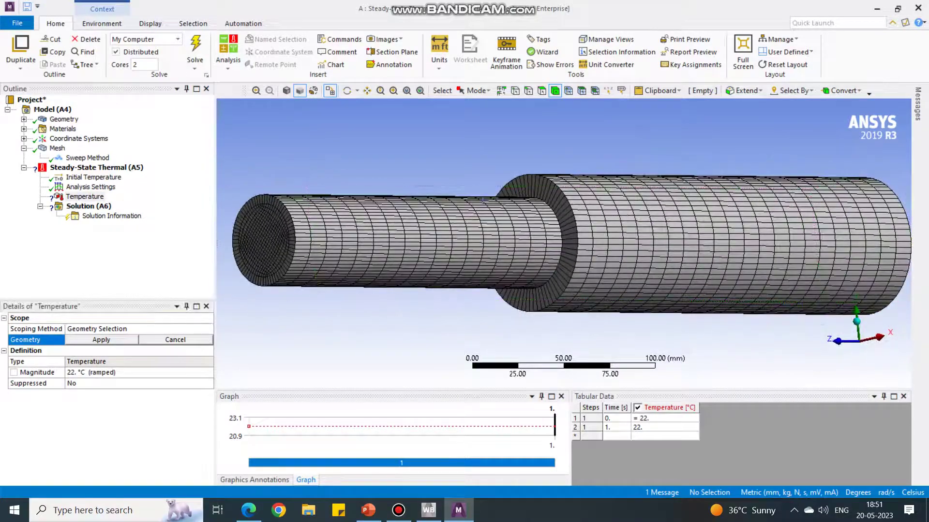
Scope the temperature load to the end face of the bar's small-diameter section.
{"action": "left_click", "coordinate": [368, 510]}
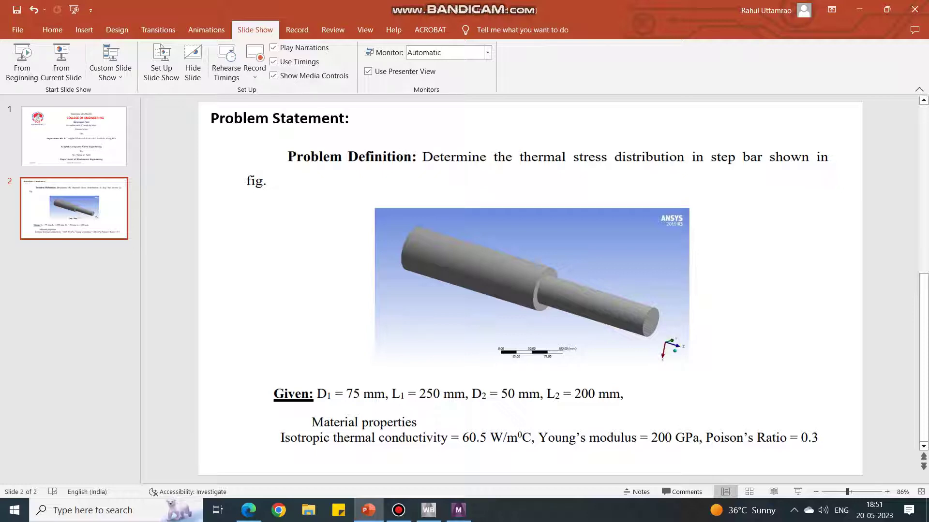
{"action": "left_click", "coordinate": [370, 511]}
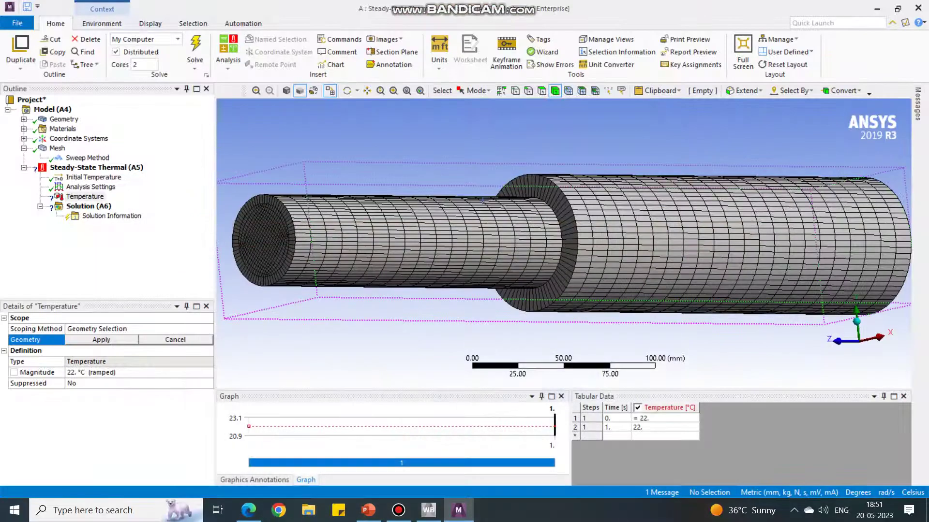
{"action": "left_click", "coordinate": [267, 240]}
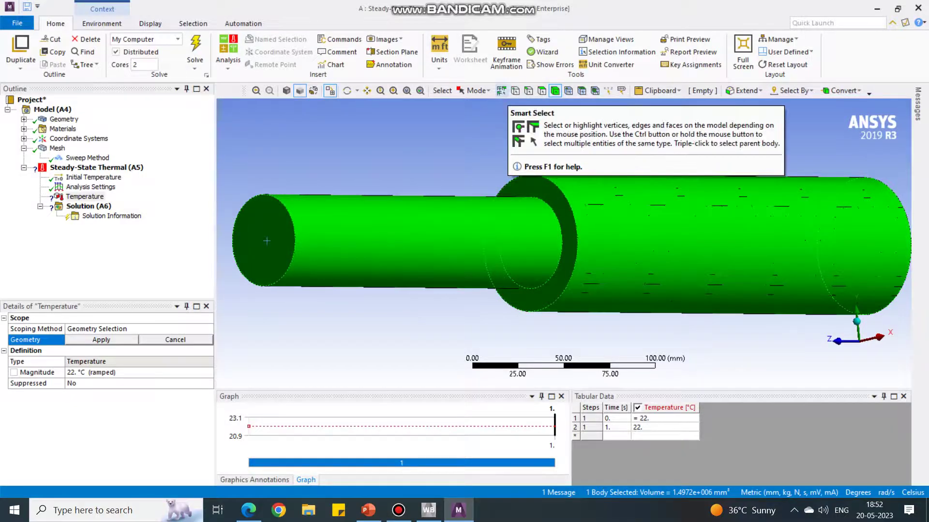
{"action": "left_click", "coordinate": [501, 90]}
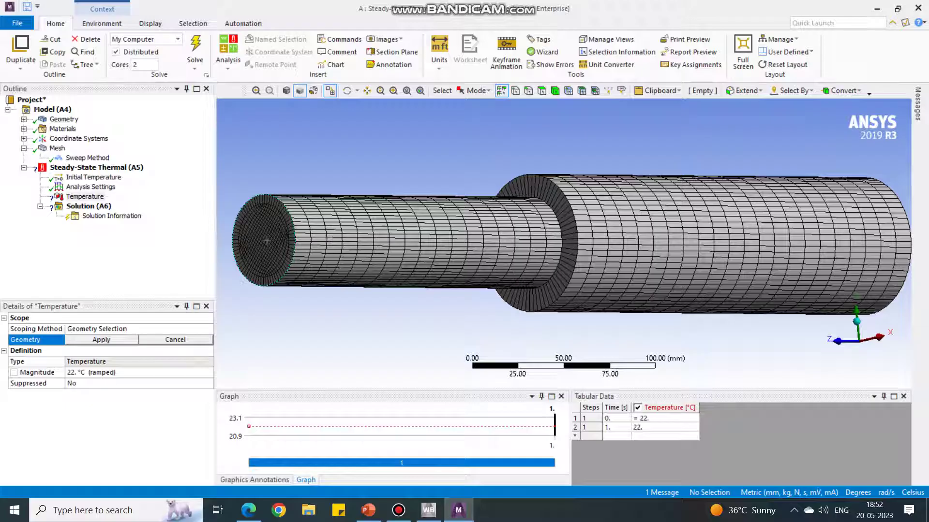
{"action": "left_click", "coordinate": [261, 256]}
{"action": "left_click", "coordinate": [101, 340]}
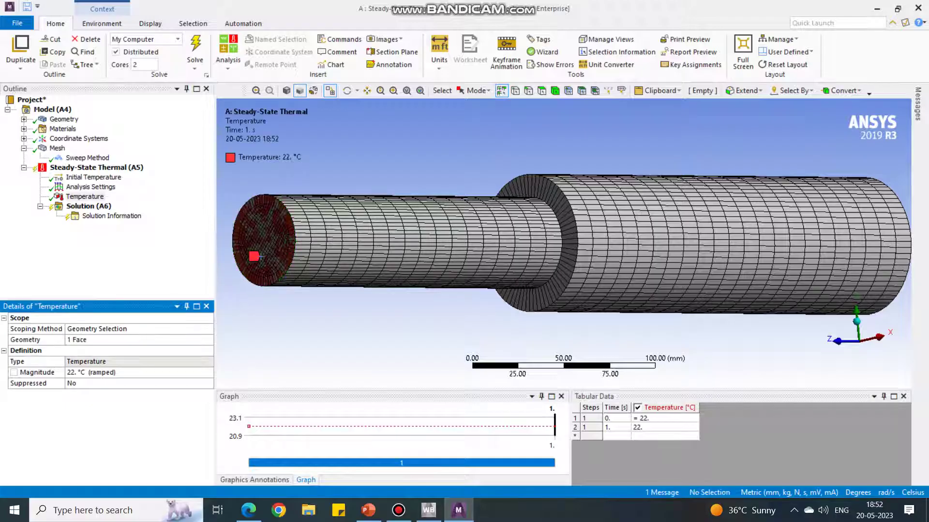
Set the magnitude of the small end face's temperature load to 100 °C.
{"action": "left_click", "coordinate": [102, 372]}
{"action": "type", "text": "100"}
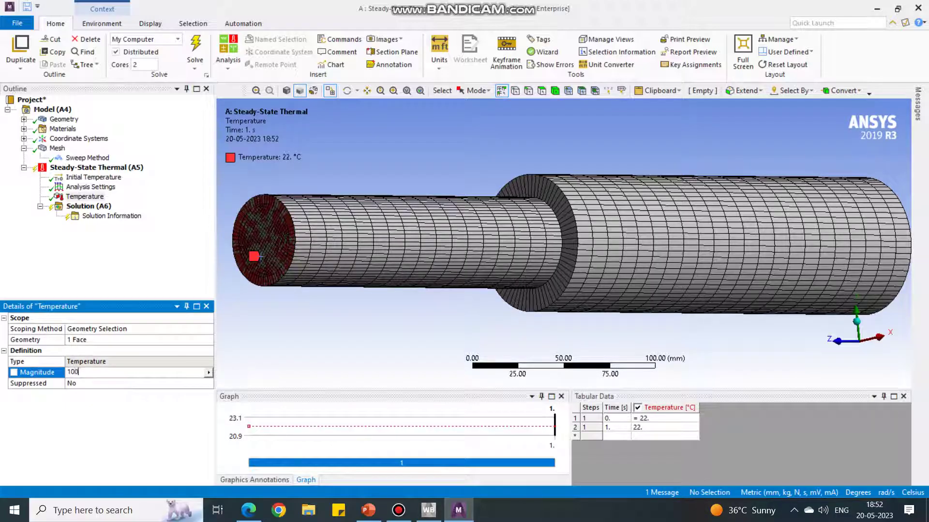
{"action": "key", "text": "Return"}
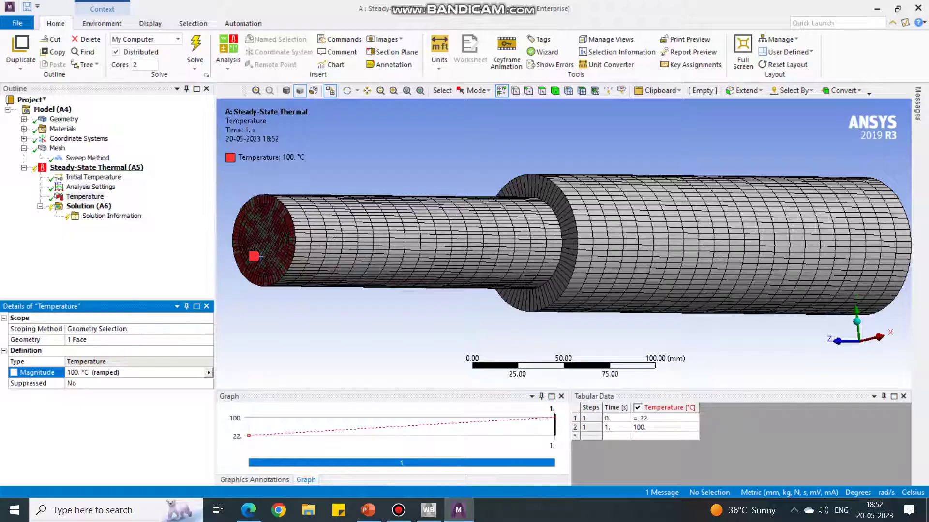
Insert a second Temperature load and scope it to the end face of the large-diameter section.
{"action": "left_click", "coordinate": [116, 167]}
{"action": "right_click", "coordinate": [117, 168]}
{"action": "mouse_move", "coordinate": [146, 175]}
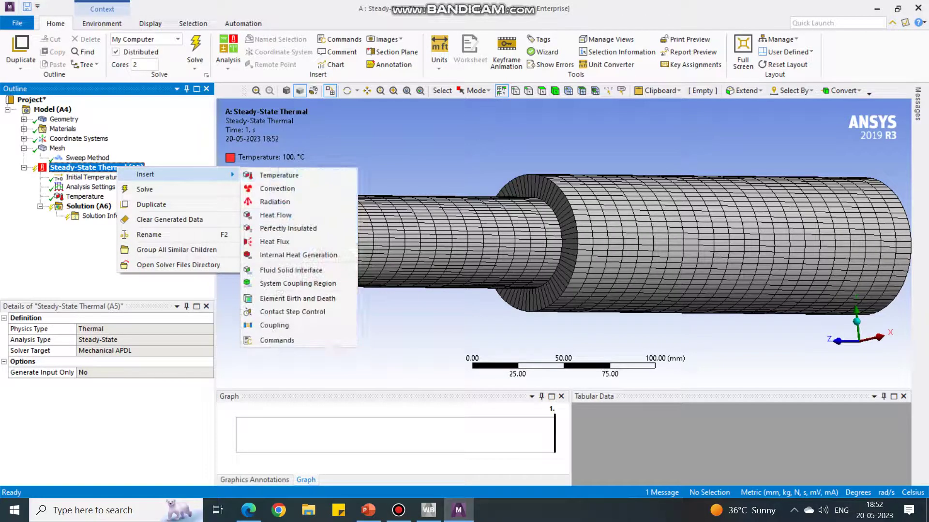
{"action": "left_click", "coordinate": [271, 175]}
{"action": "scroll", "coordinate": [260, 257], "scroll_direction": "down", "scroll_amount": 2}
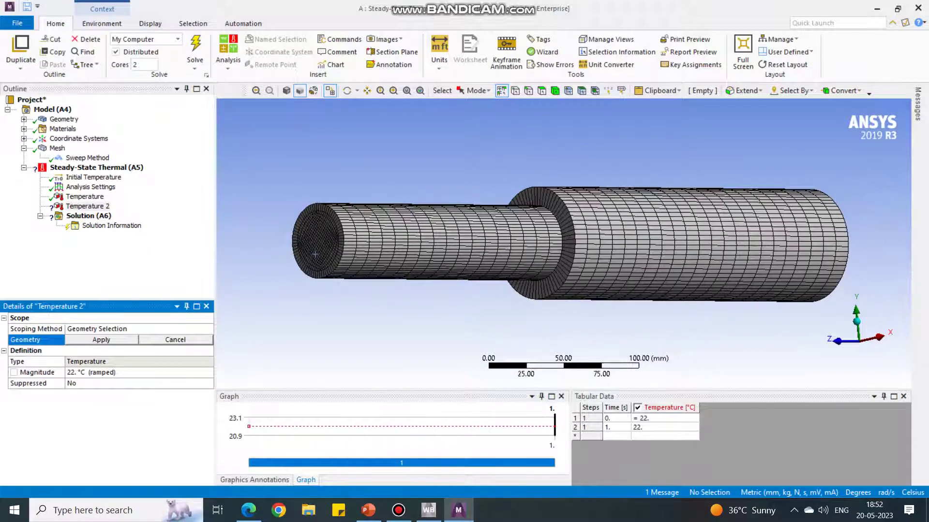
{"action": "middle_click_drag", "start_coordinate": [580, 341], "coordinate": [429, 322]}
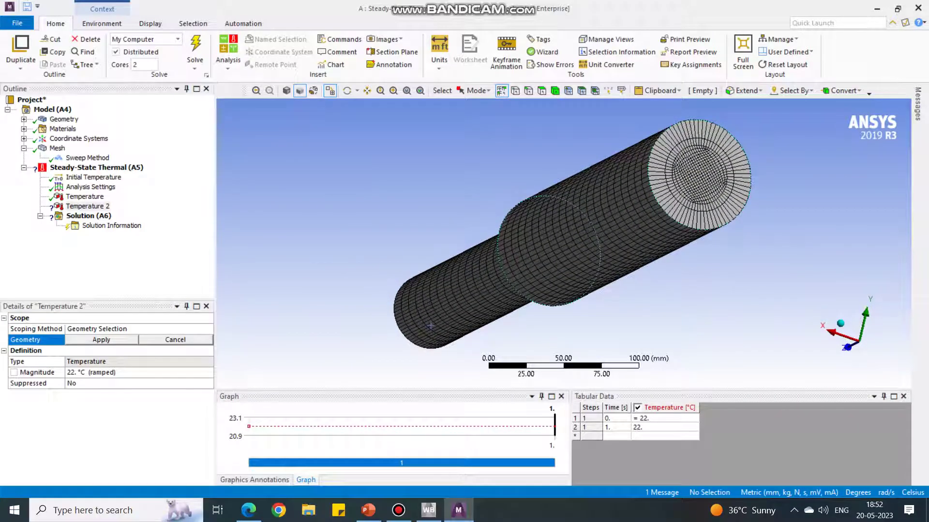
{"action": "left_click", "coordinate": [684, 185]}
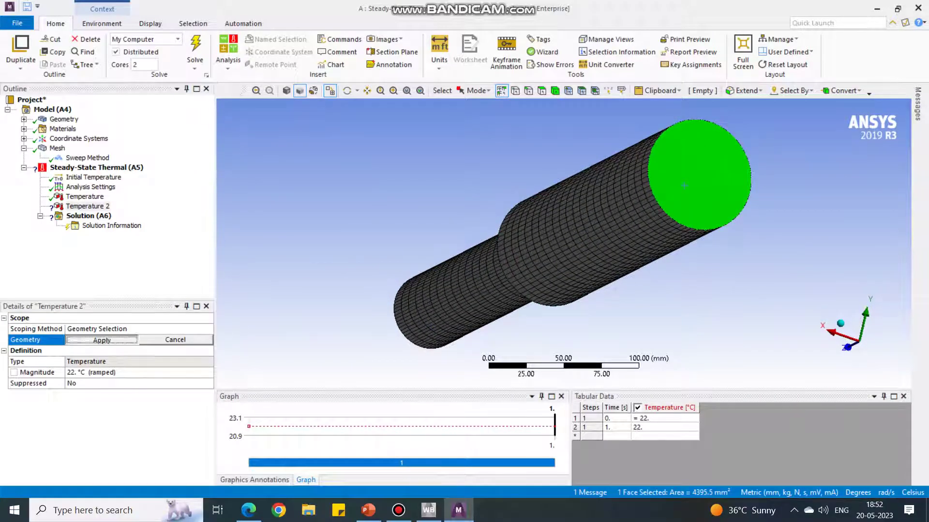
{"action": "left_click", "coordinate": [102, 340]}
Set the magnitude of the large end face's temperature load to 300 °C.
{"action": "left_click", "coordinate": [100, 373]}
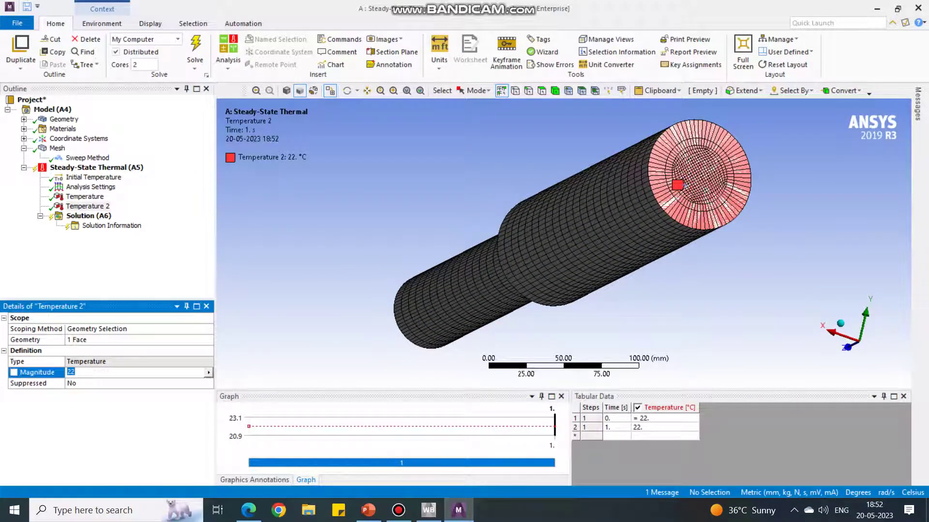
{"action": "type", "text": "300"}
{"action": "key", "text": "Return"}
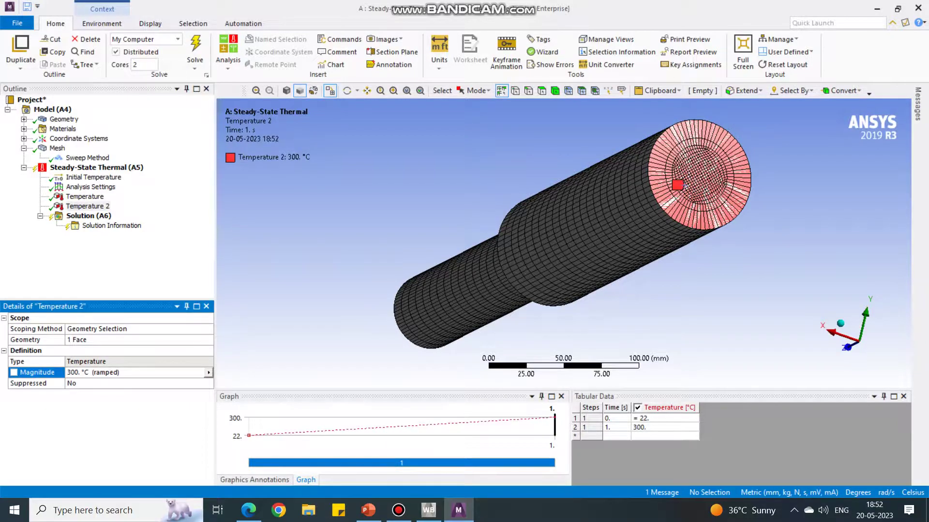
Insert a thermal Temperature result in the solution for all bodies.
{"action": "middle_click_drag", "start_coordinate": [683, 185], "coordinate": [754, 193]}
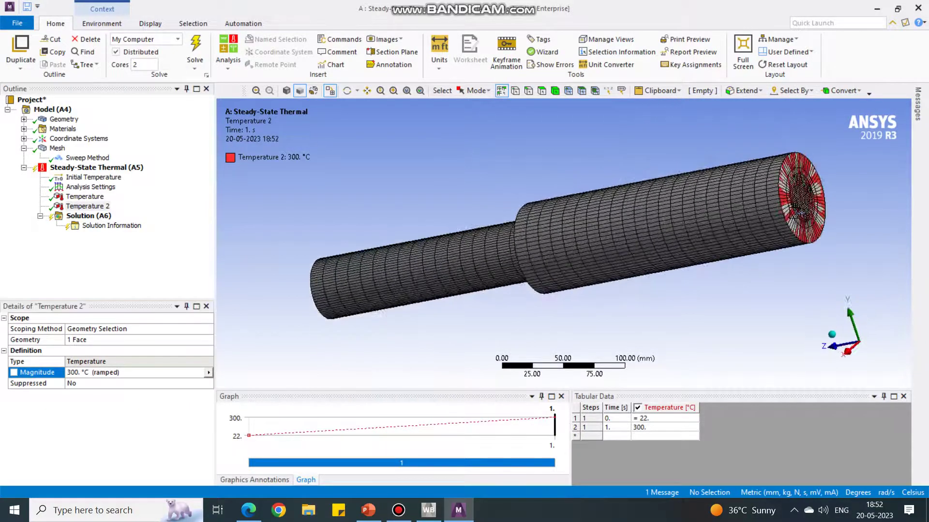
{"action": "left_click", "coordinate": [88, 217]}
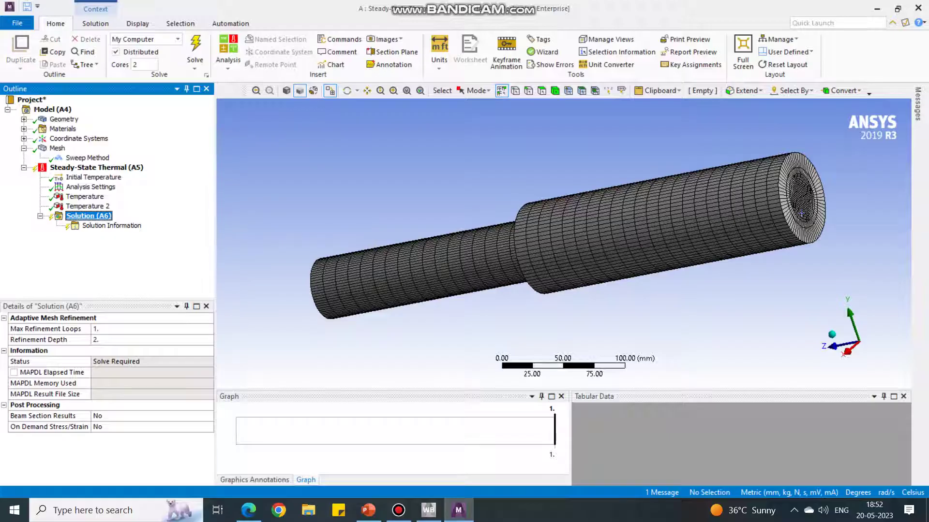
{"action": "right_click", "coordinate": [91, 217]}
{"action": "mouse_move", "coordinate": [121, 222]}
{"action": "mouse_move", "coordinate": [252, 223]}
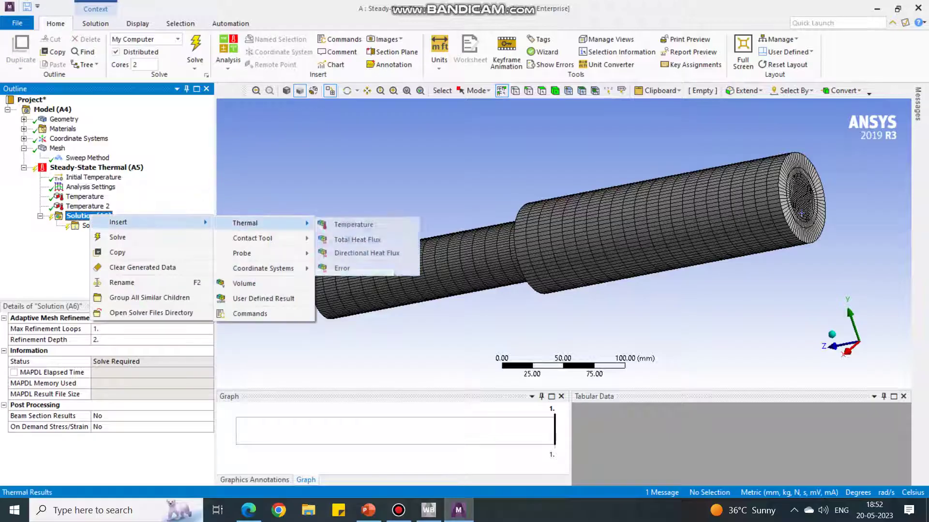
{"action": "left_click", "coordinate": [352, 224]}
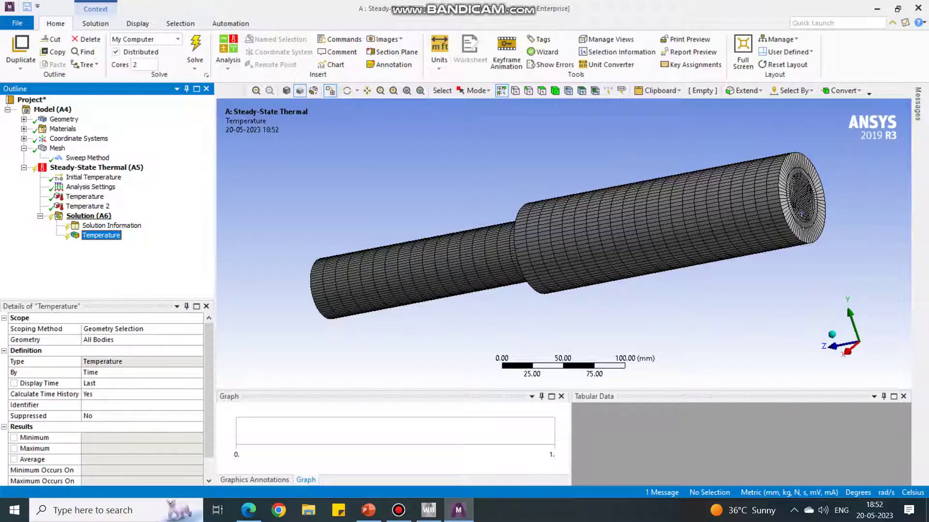
Solve the steady-state thermal analysis.
{"action": "right_click", "coordinate": [92, 217]}
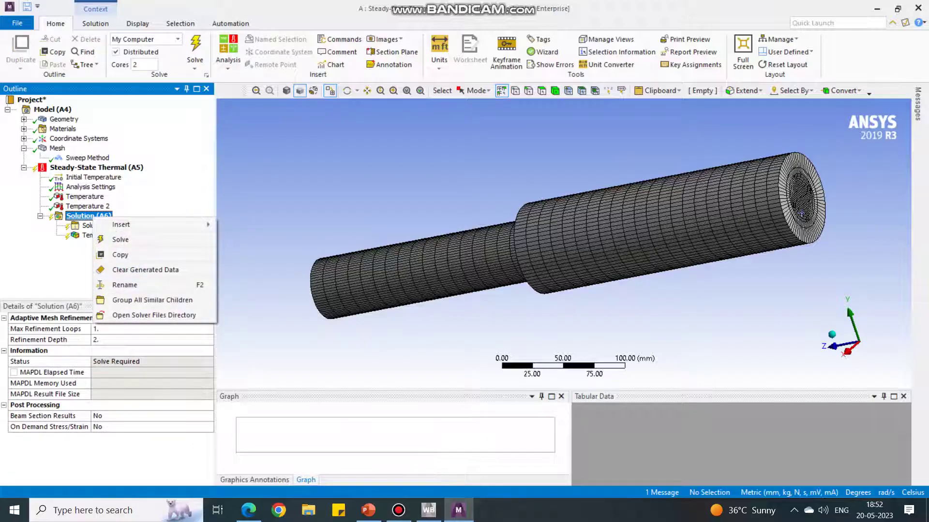
{"action": "left_click", "coordinate": [121, 239]}
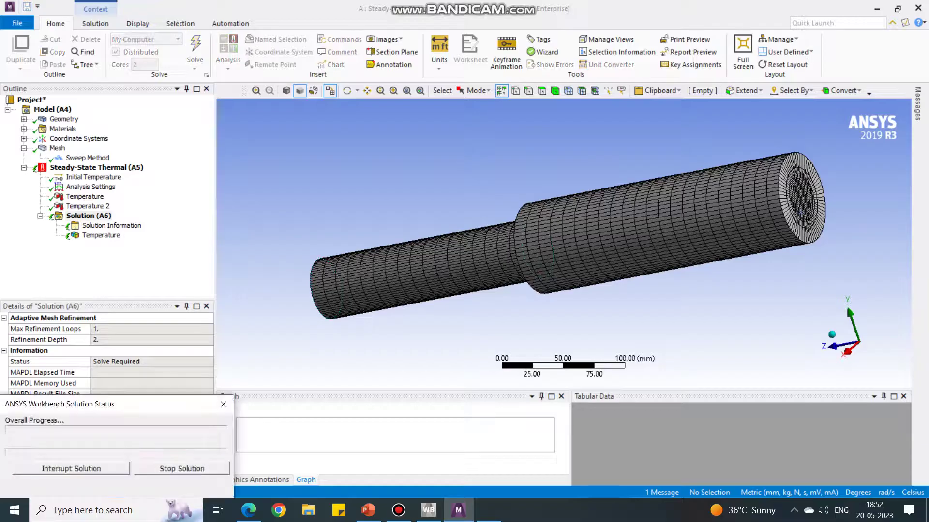
{"action": "left_click", "coordinate": [398, 510]}
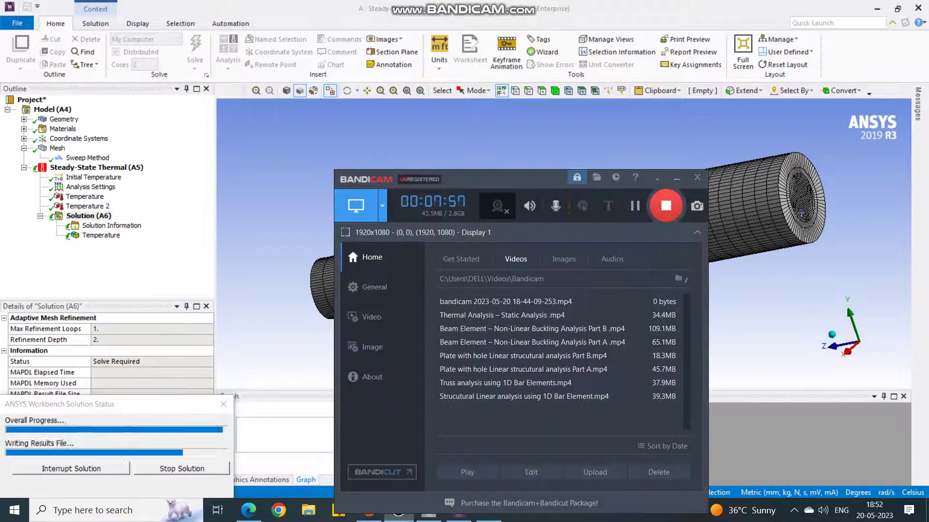
{"action": "left_click", "coordinate": [677, 179]}
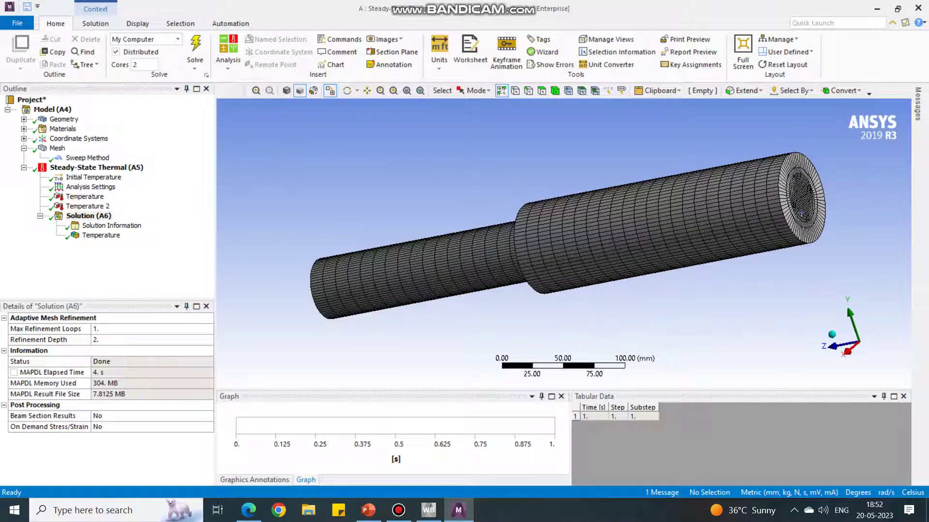
Display the temperature result, examine its distribution along the stepped bar, and play and stop its animation.
{"action": "left_click", "coordinate": [101, 235]}
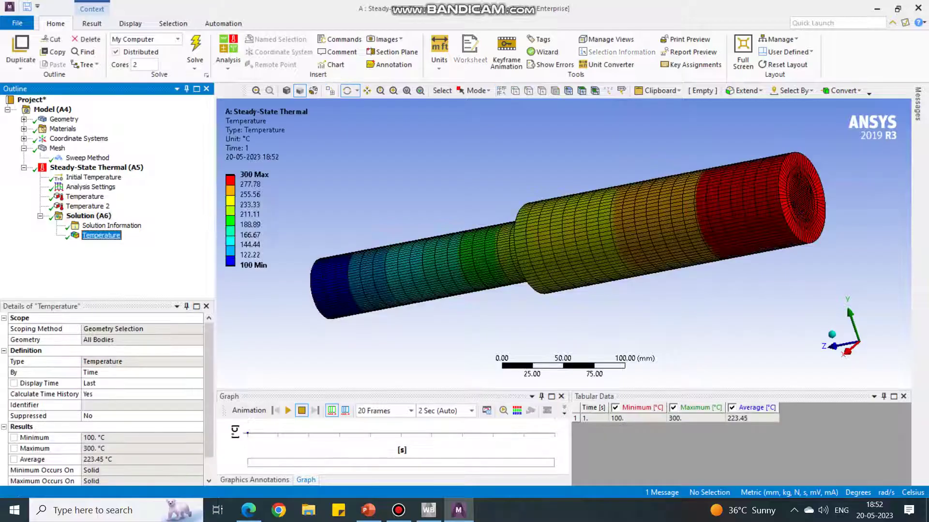
{"action": "scroll", "coordinate": [563, 242], "scroll_direction": "down", "scroll_amount": 2}
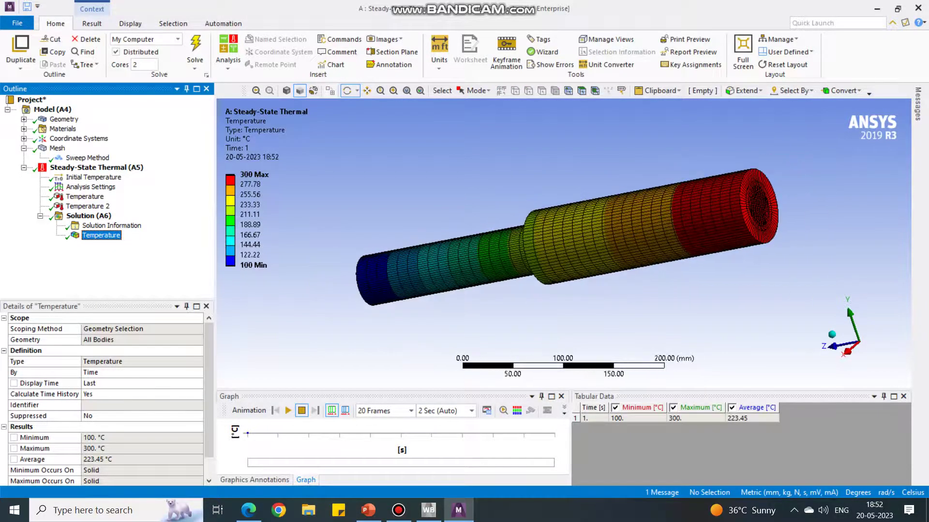
{"action": "middle_click_drag", "start_coordinate": [557, 261], "coordinate": [556, 157]}
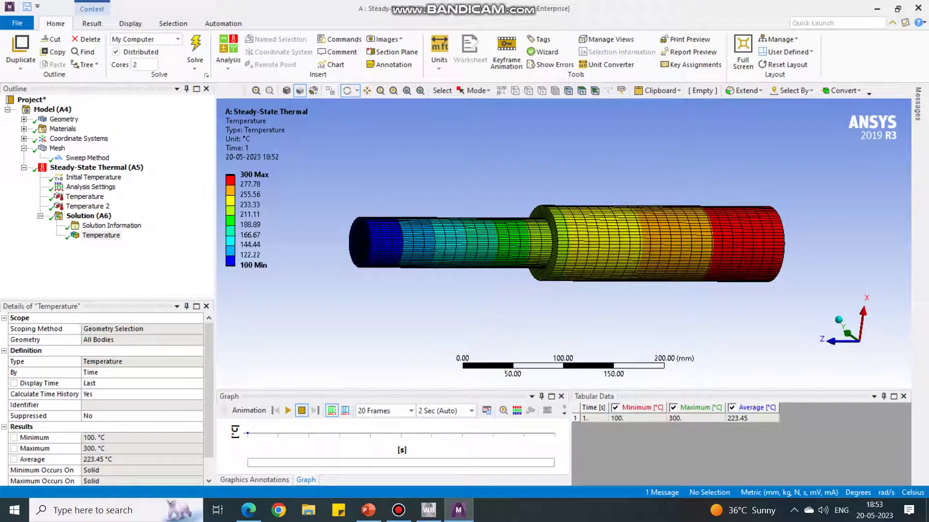
{"action": "left_click", "coordinate": [288, 411]}
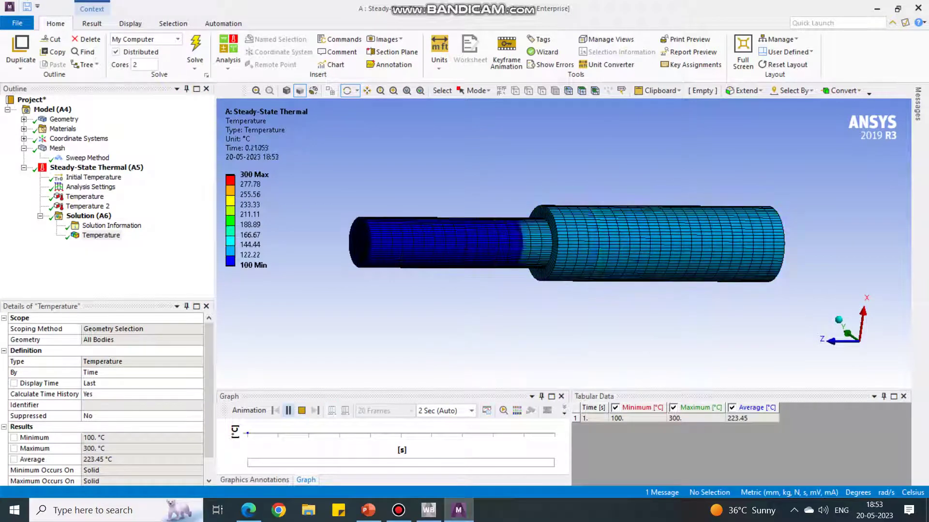
{"action": "left_click", "coordinate": [301, 411]}
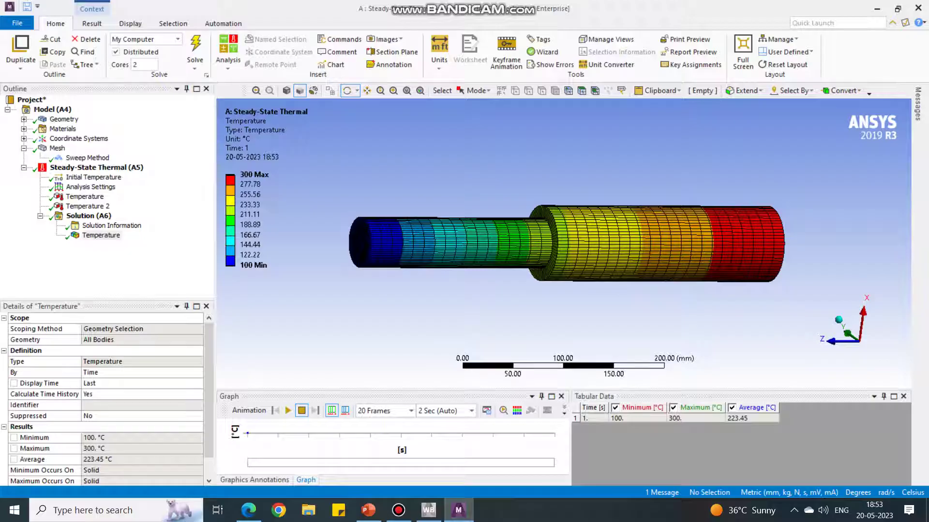
Switch to Workbench and add a Static Structural system linked to the thermal solution, sharing its engineering data, geometry and model.
{"action": "left_click", "coordinate": [428, 510]}
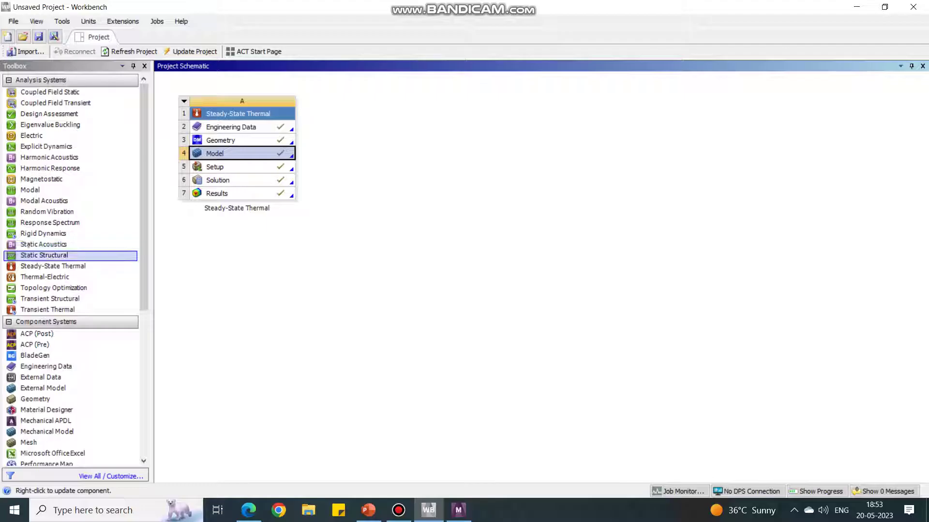
{"action": "left_click_drag", "start_coordinate": [56, 256], "coordinate": [225, 181]}
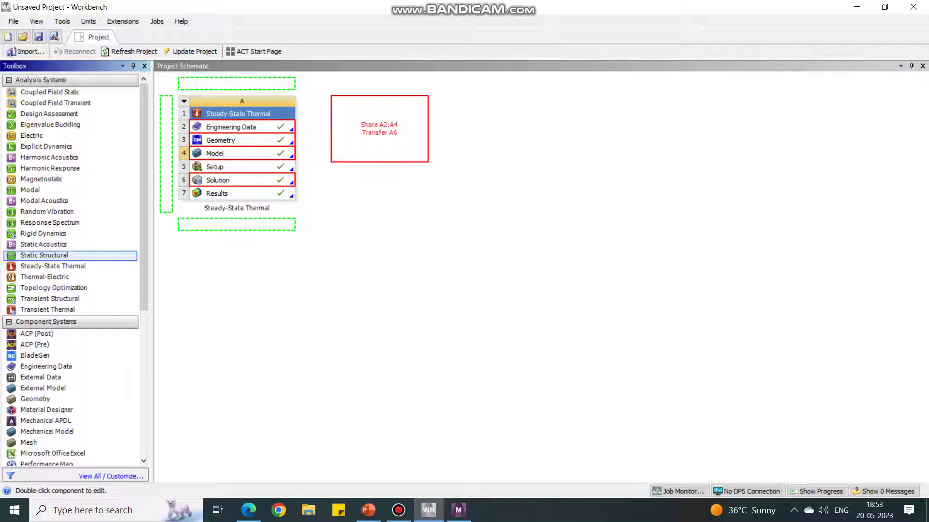
{"action": "left_click_drag", "start_coordinate": [379, 128], "coordinate": [380, 128]}
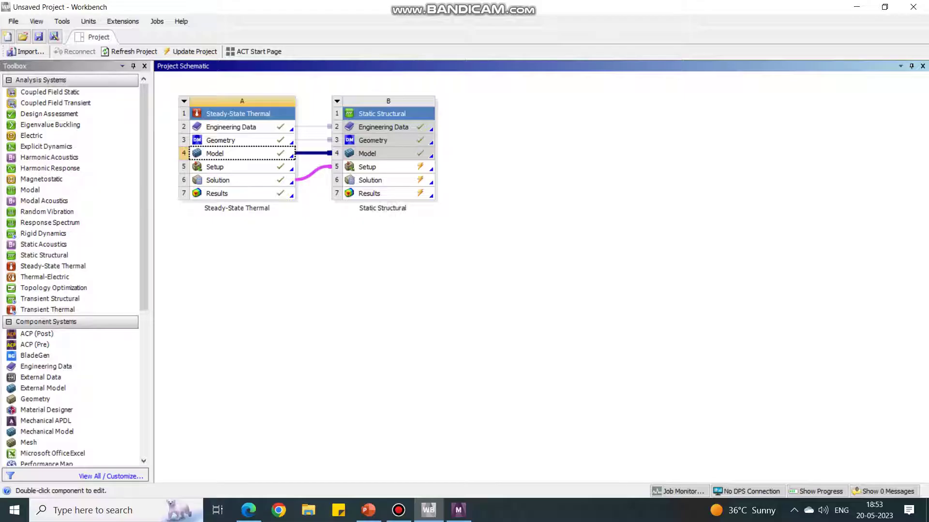
Open the Static Structural system's Setup for editing in Mechanical.
{"action": "left_click", "coordinate": [382, 167]}
{"action": "right_click", "coordinate": [411, 166]}
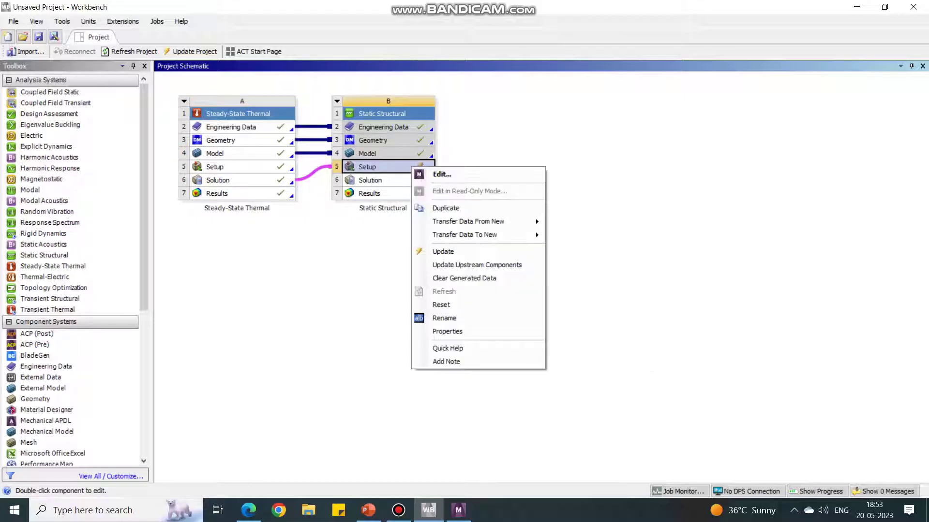
{"action": "left_click", "coordinate": [435, 173]}
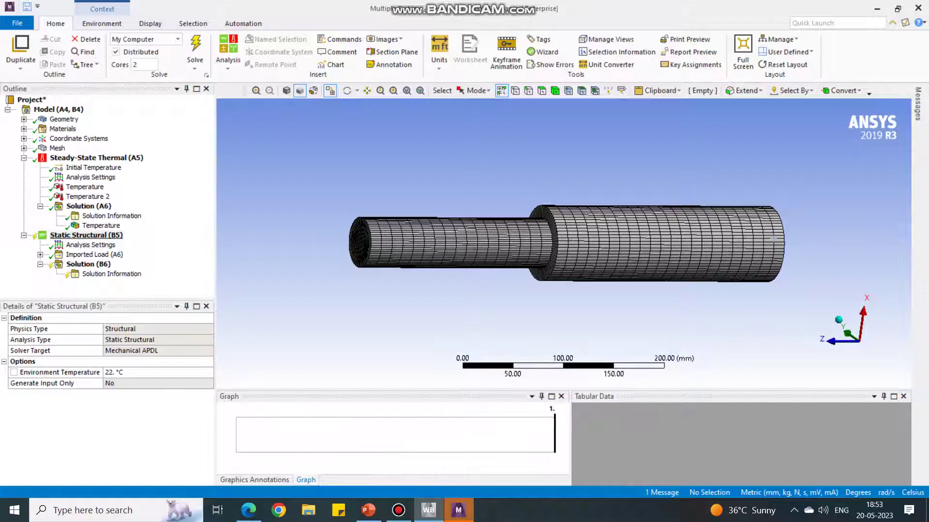
Add a Fixed Support to the Static Structural analysis on the end face of the bar's larger-diameter section.
{"action": "left_click", "coordinate": [86, 236]}
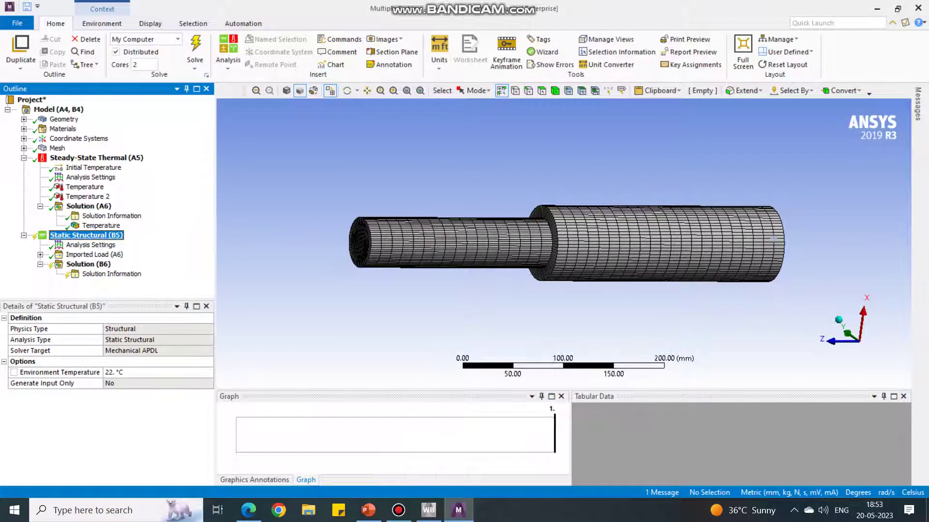
{"action": "right_click", "coordinate": [97, 235]}
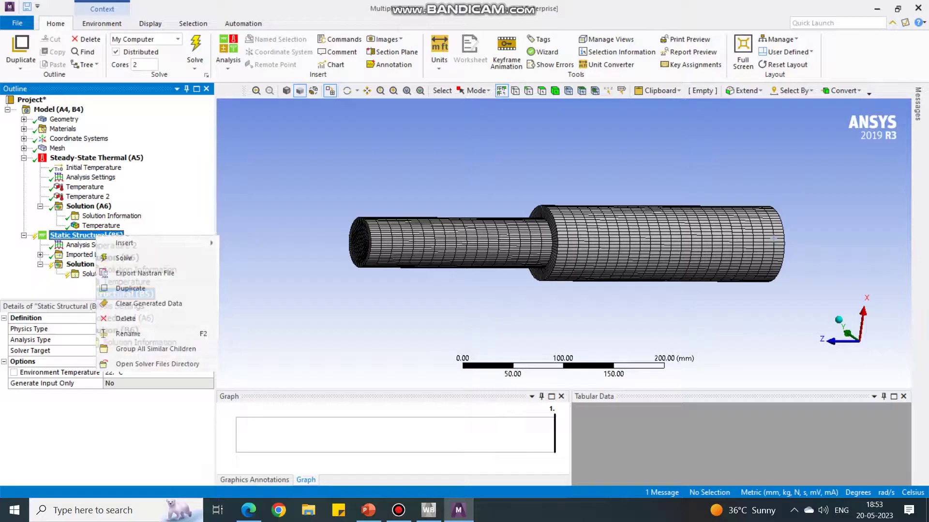
{"action": "mouse_move", "coordinate": [124, 243]}
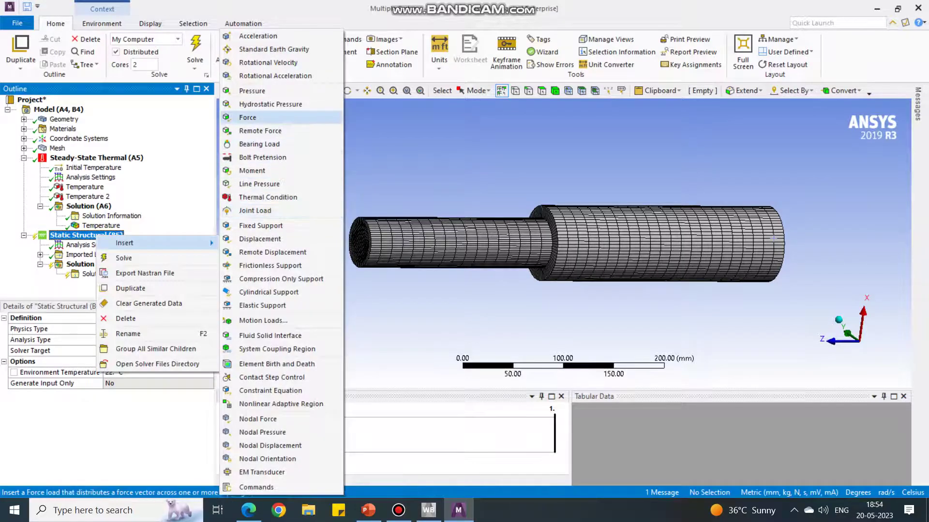
{"action": "left_click", "coordinate": [261, 225]}
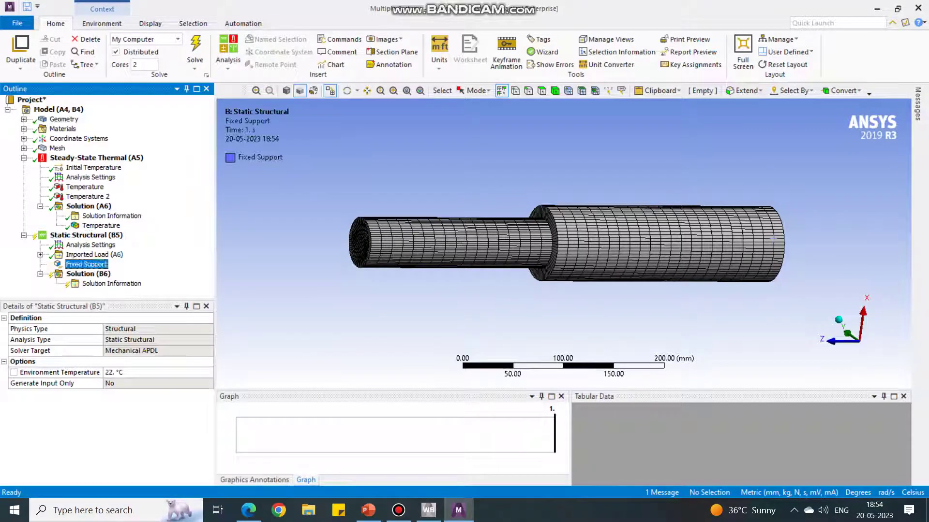
{"action": "middle_click_drag", "start_coordinate": [580, 242], "coordinate": [629, 203]}
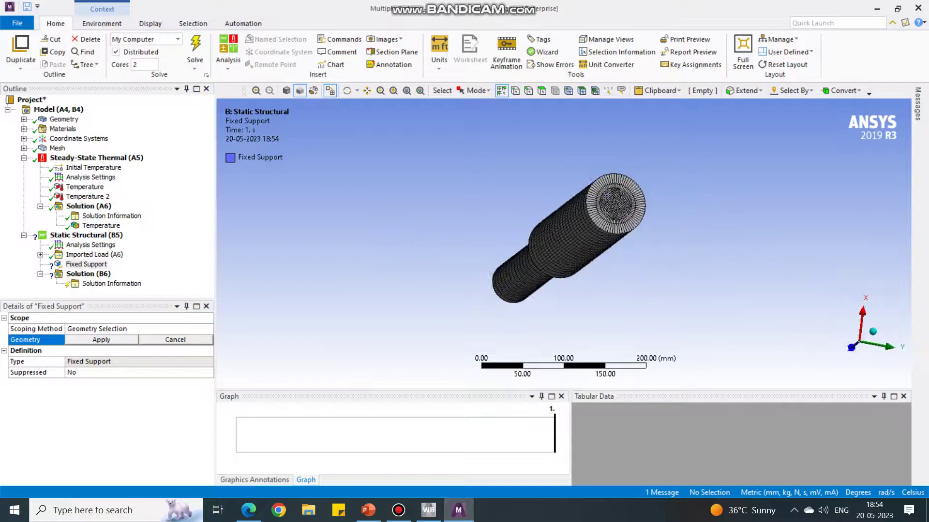
{"action": "scroll", "coordinate": [629, 203], "scroll_direction": "up", "scroll_amount": 3}
{"action": "left_click", "coordinate": [648, 174]}
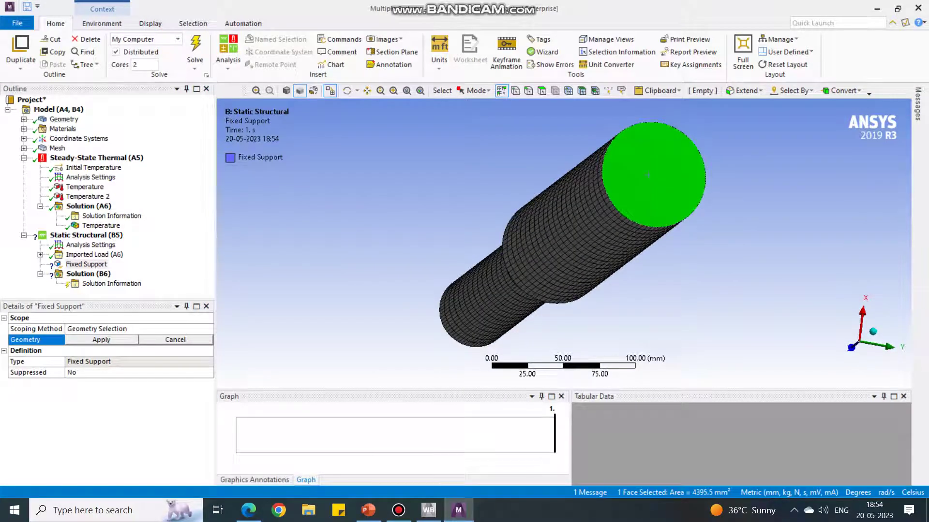
{"action": "left_click", "coordinate": [101, 340]}
{"action": "scroll", "coordinate": [561, 242], "scroll_direction": "down", "scroll_amount": 1}
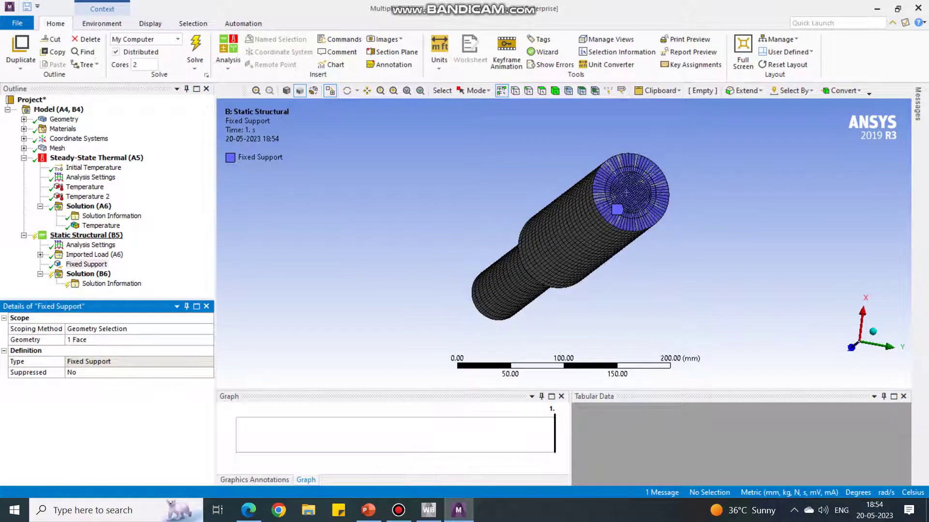
Add a Force load to the Static Structural analysis on the end face of the bar's smaller-diameter section.
{"action": "left_click", "coordinate": [81, 236]}
{"action": "right_click", "coordinate": [80, 236]}
{"action": "mouse_move", "coordinate": [145, 242]}
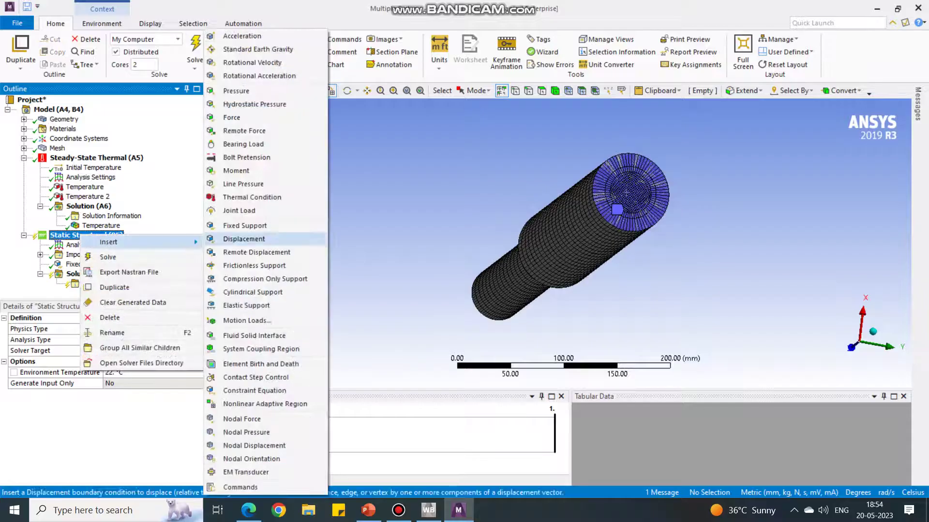
{"action": "left_click", "coordinate": [232, 117]}
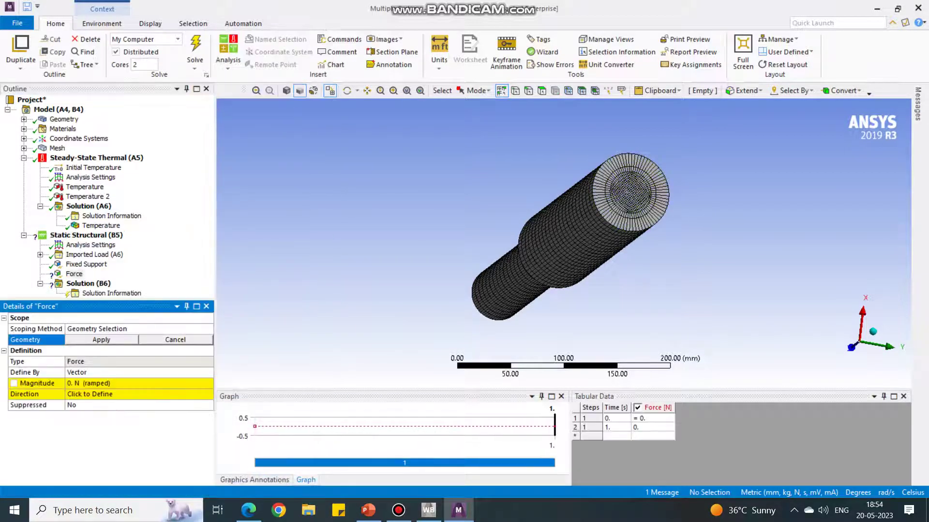
{"action": "scroll", "coordinate": [561, 242], "scroll_direction": "down", "scroll_amount": 2}
{"action": "middle_click_drag", "start_coordinate": [537, 271], "coordinate": [604, 208]}
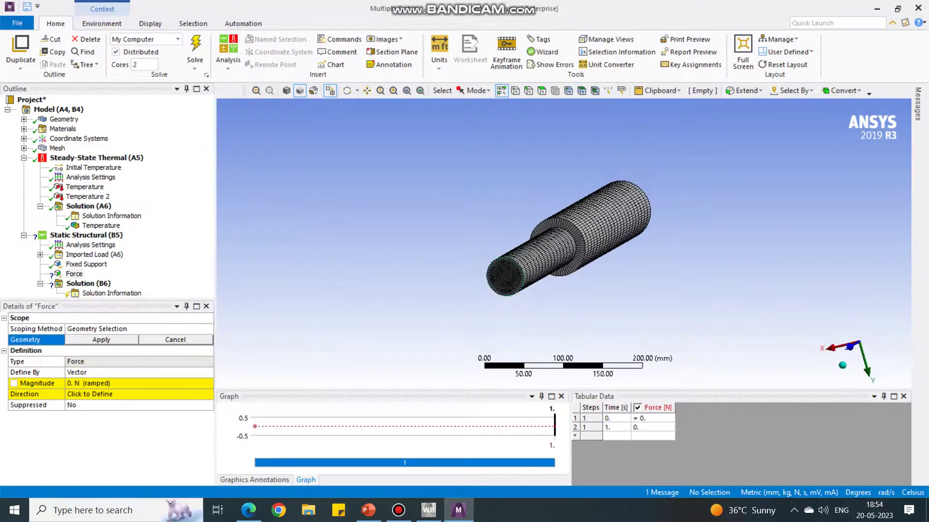
{"action": "left_click", "coordinate": [507, 282]}
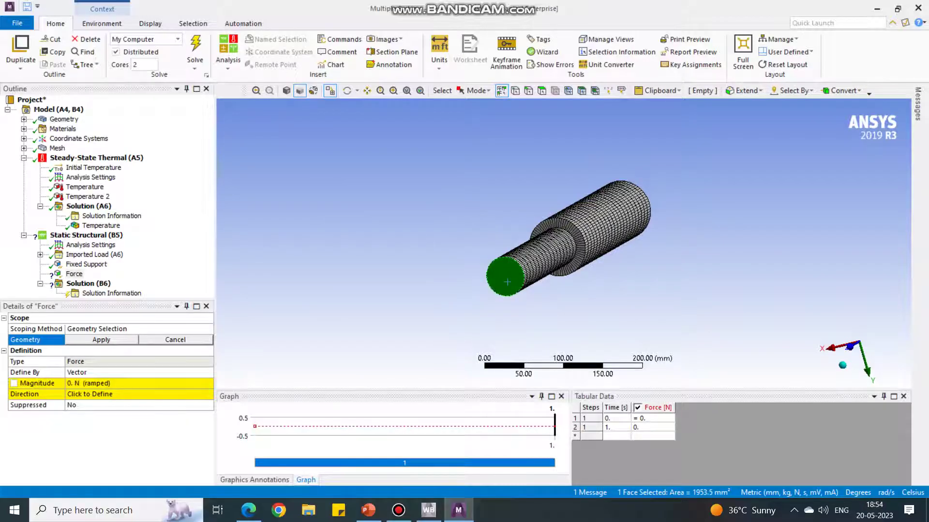
{"action": "left_click", "coordinate": [101, 340]}
Define the force by components and set its Z component to -1000 N.
{"action": "left_click", "coordinate": [104, 373]}
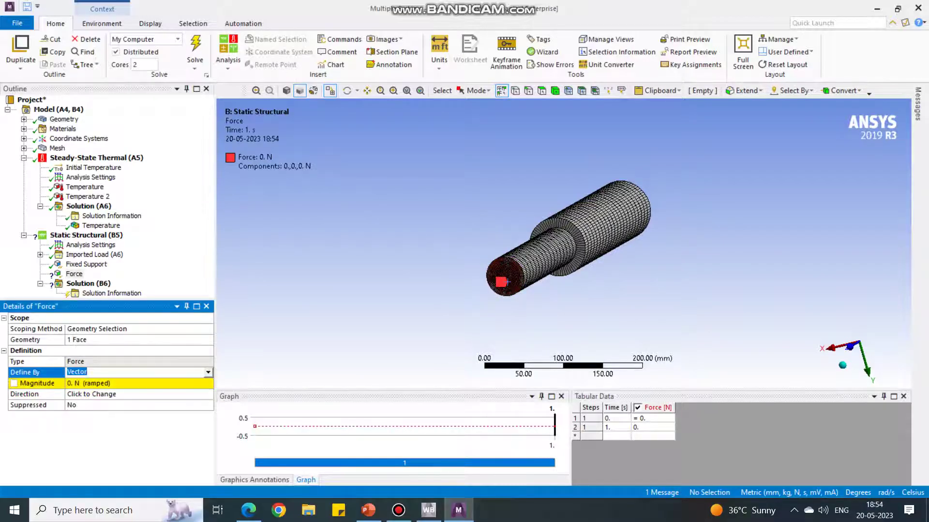
{"action": "left_click", "coordinate": [104, 373]}
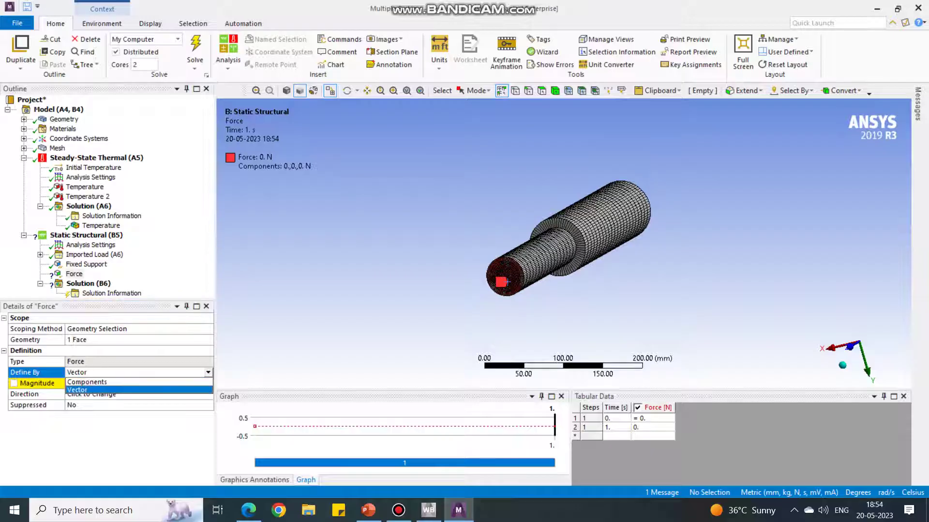
{"action": "left_click", "coordinate": [83, 381]}
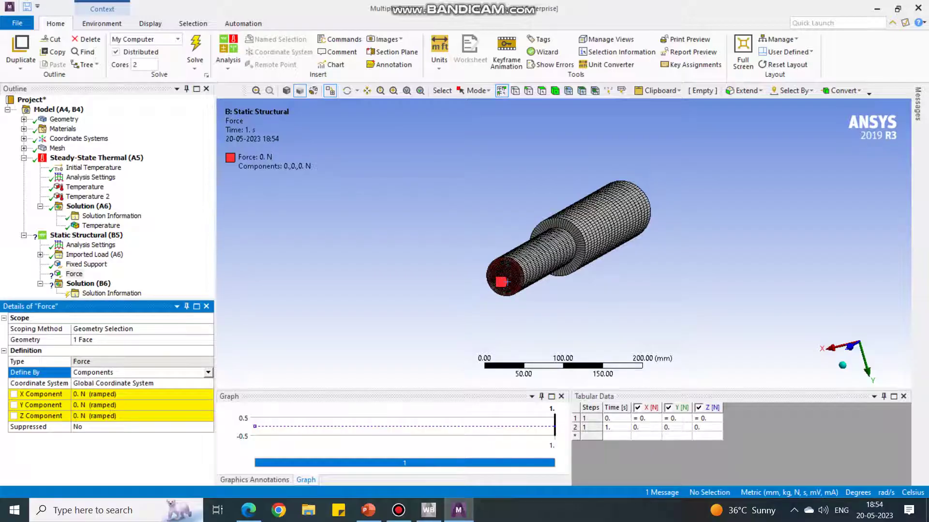
{"action": "middle_click_drag", "start_coordinate": [506, 282], "coordinate": [465, 165]}
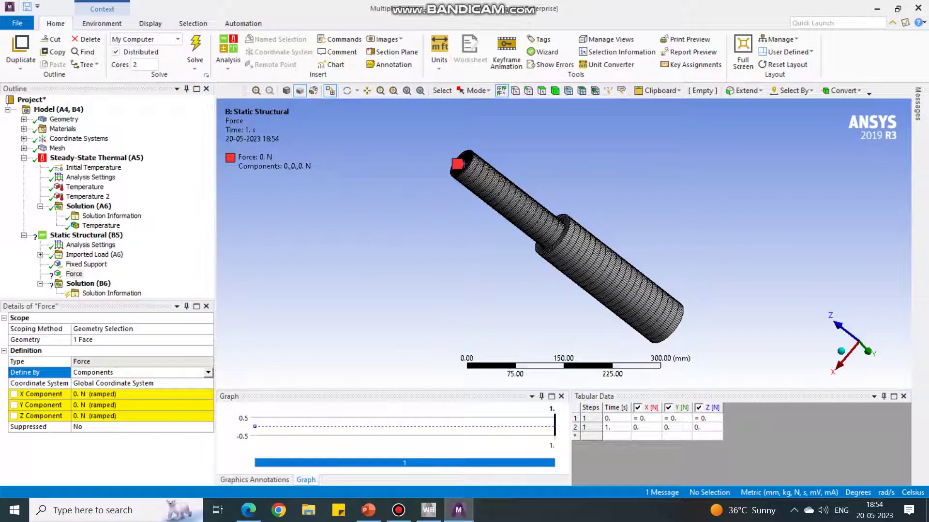
{"action": "left_click", "coordinate": [104, 416]}
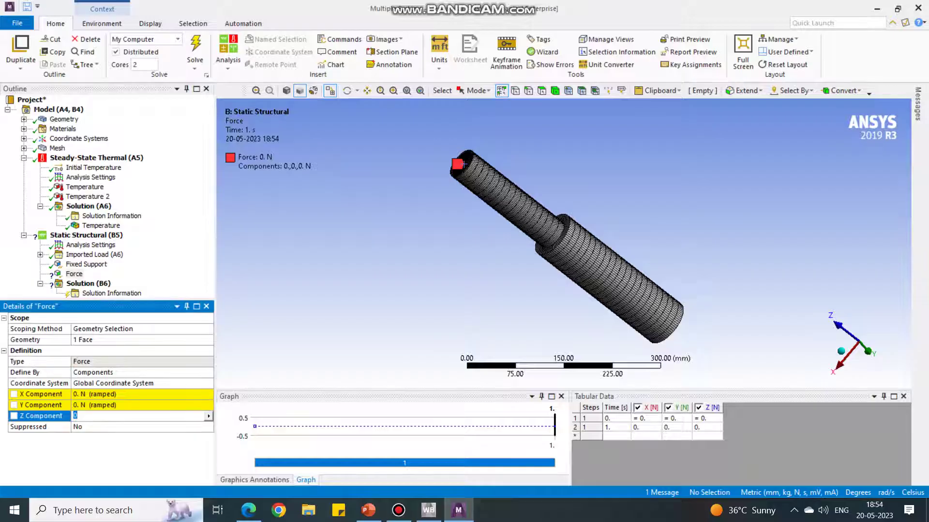
{"action": "type", "text": "-1000"}
{"action": "key", "text": "Return"}
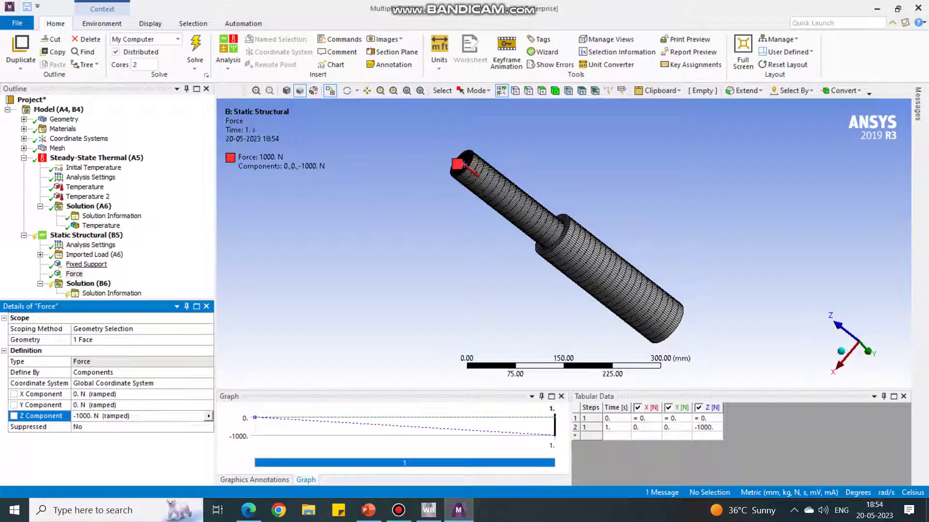
Insert a Total Deformation result in the Static Structural solution.
{"action": "left_click", "coordinate": [89, 283]}
{"action": "right_click", "coordinate": [99, 284]}
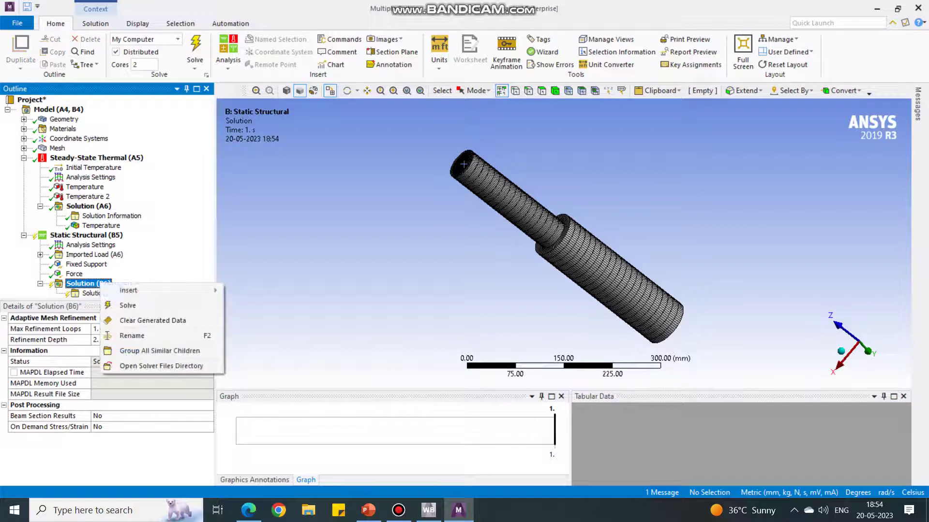
{"action": "mouse_move", "coordinate": [128, 291]}
{"action": "mouse_move", "coordinate": [262, 291]}
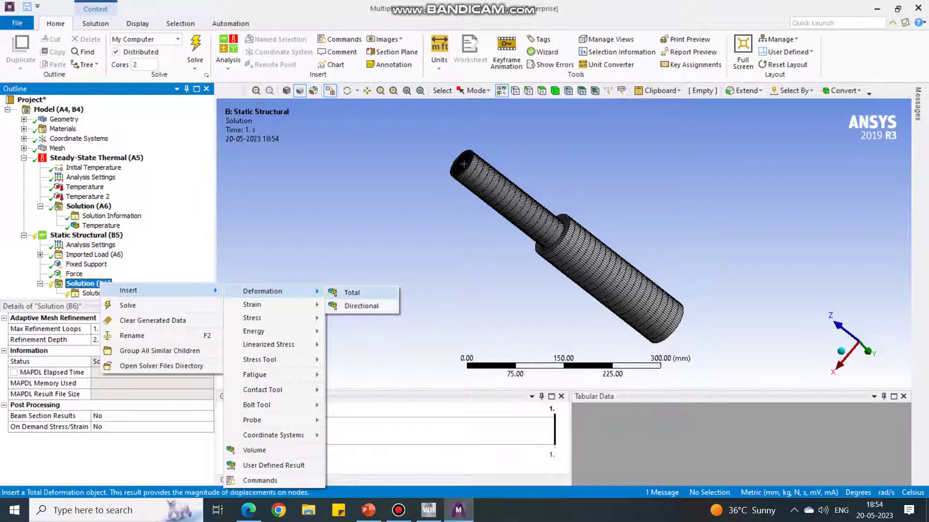
{"action": "left_click", "coordinate": [352, 293]}
Insert an Equivalent (von-Mises) Stress result in the Static Structural solution for all bodies.
{"action": "left_click", "coordinate": [89, 273]}
{"action": "right_click", "coordinate": [96, 275]}
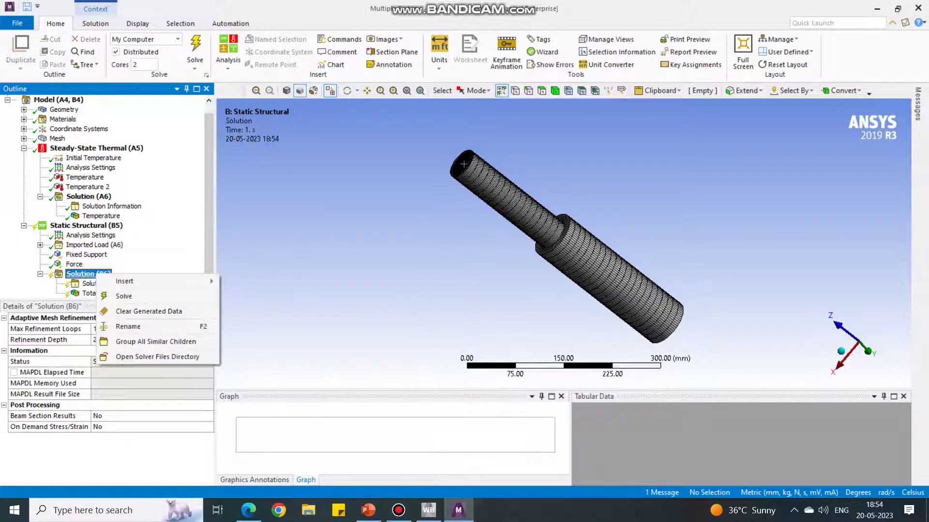
{"action": "mouse_move", "coordinate": [128, 281]}
{"action": "mouse_move", "coordinate": [261, 283]}
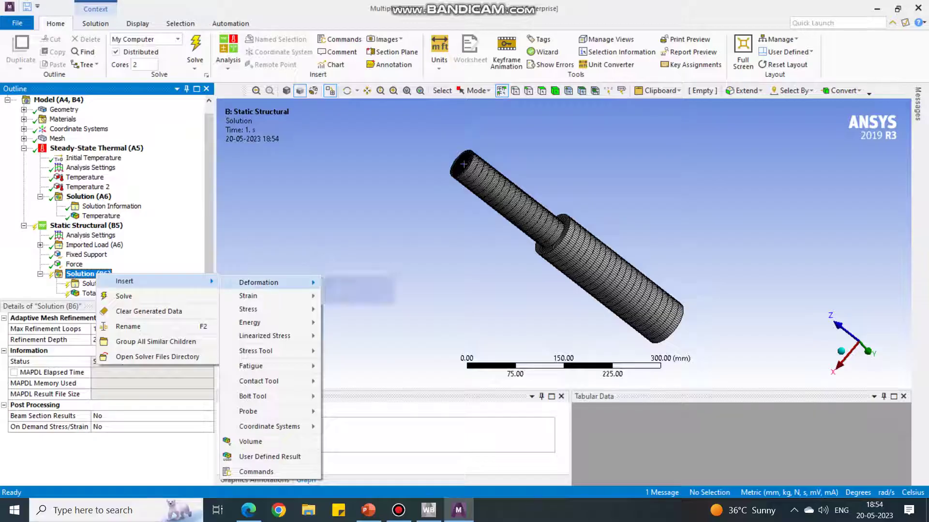
{"action": "mouse_move", "coordinate": [248, 309]}
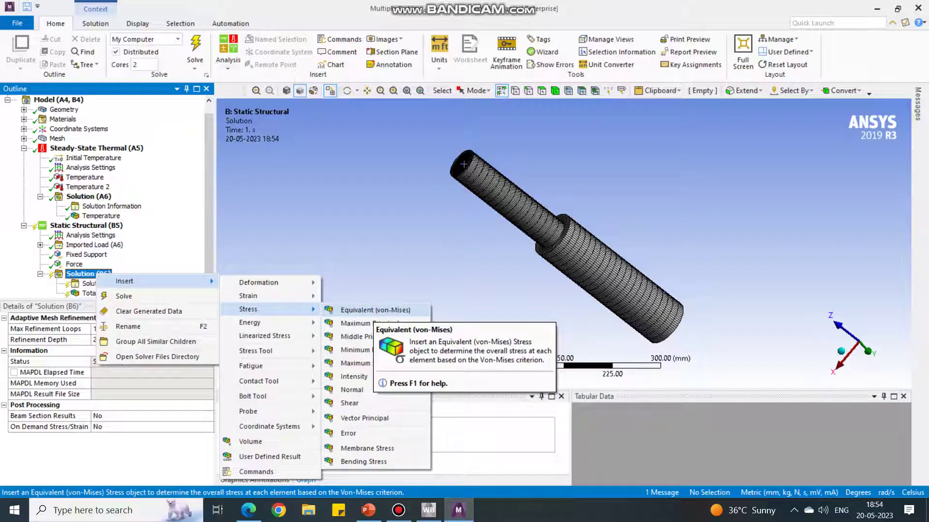
{"action": "left_click", "coordinate": [375, 310]}
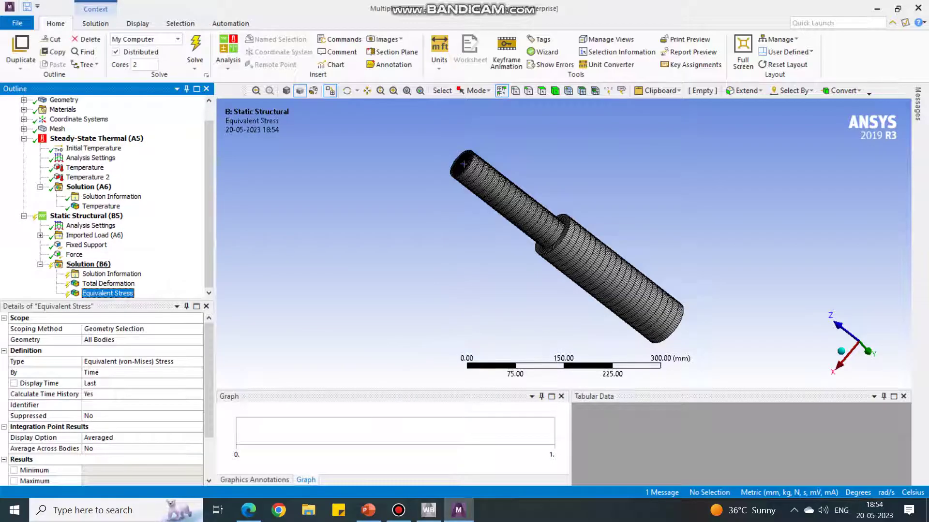
Solve the Static Structural analysis.
{"action": "left_click", "coordinate": [89, 264]}
{"action": "right_click", "coordinate": [87, 266]}
{"action": "mouse_move", "coordinate": [129, 273]}
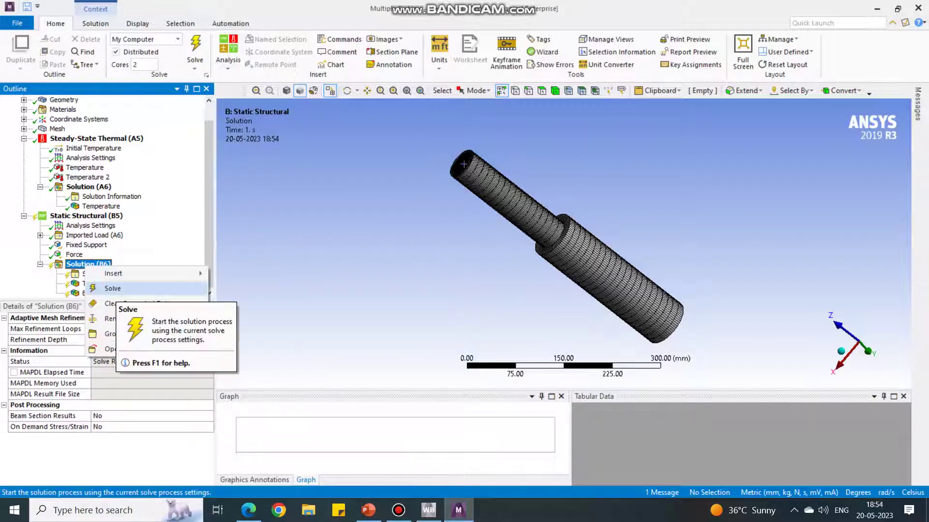
{"action": "left_click", "coordinate": [112, 288]}
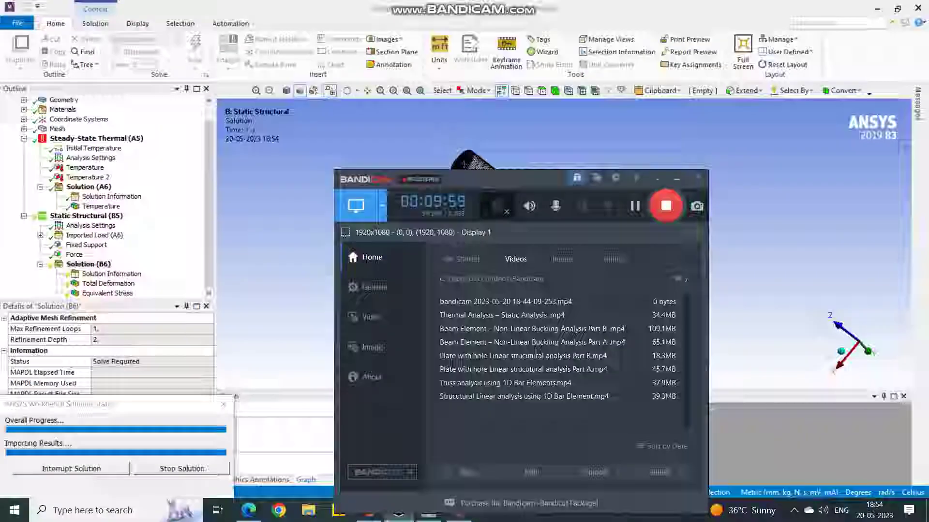